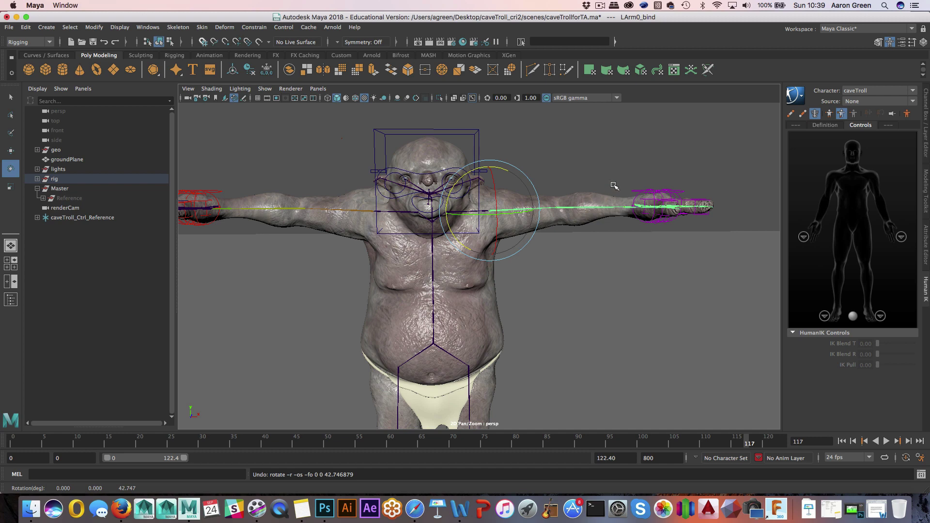
Select a block of vertices on the right side of the troll mesh's chest and undo the accidental rotation
alt+middle_drag(613, 183, 644, 145)
click(430, 237)
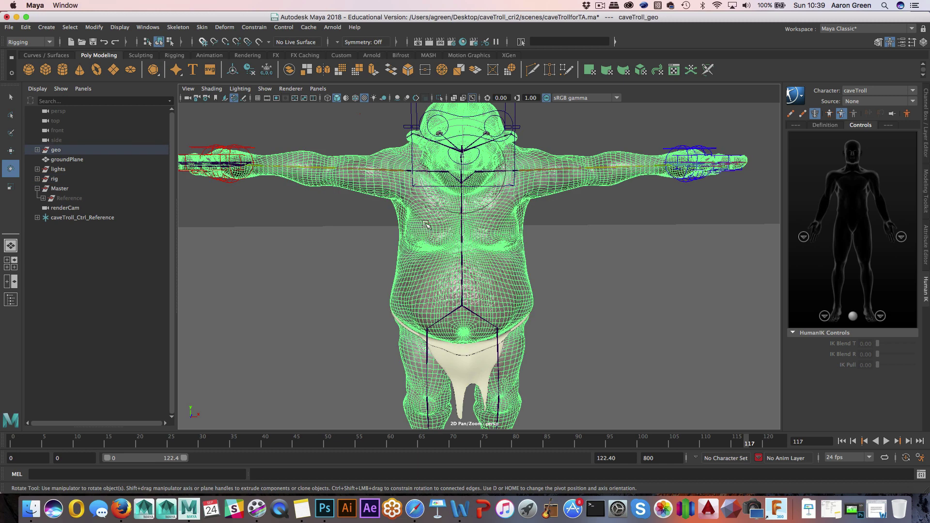
right_drag(424, 224, 382, 227)
drag(383, 213, 416, 228)
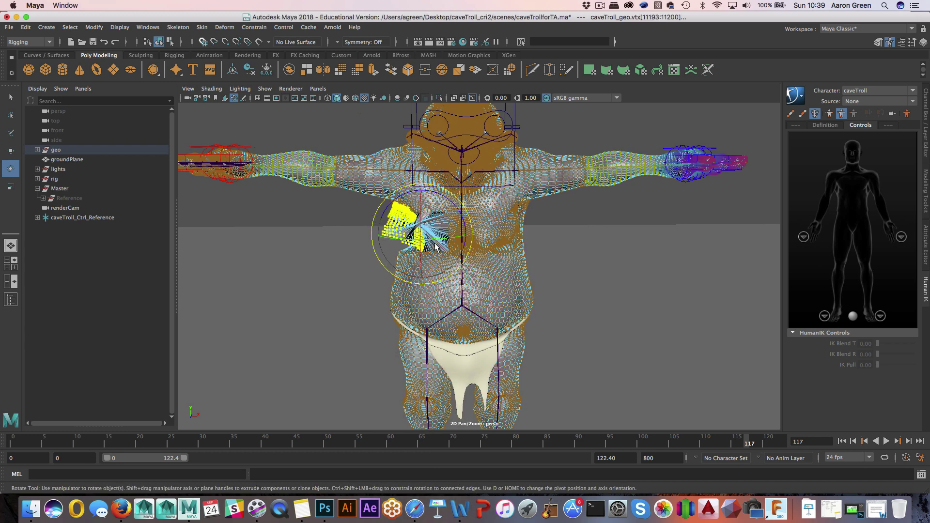
key(ctrl+z)
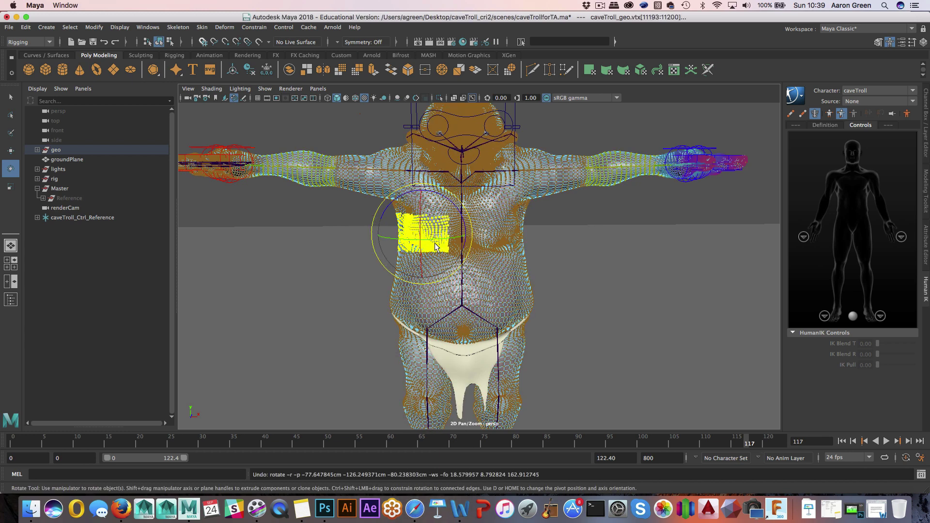
Open the Component Editor and display the Smooth Skins weights of the selected chest vertices
click(148, 27)
mouse_move(201, 63)
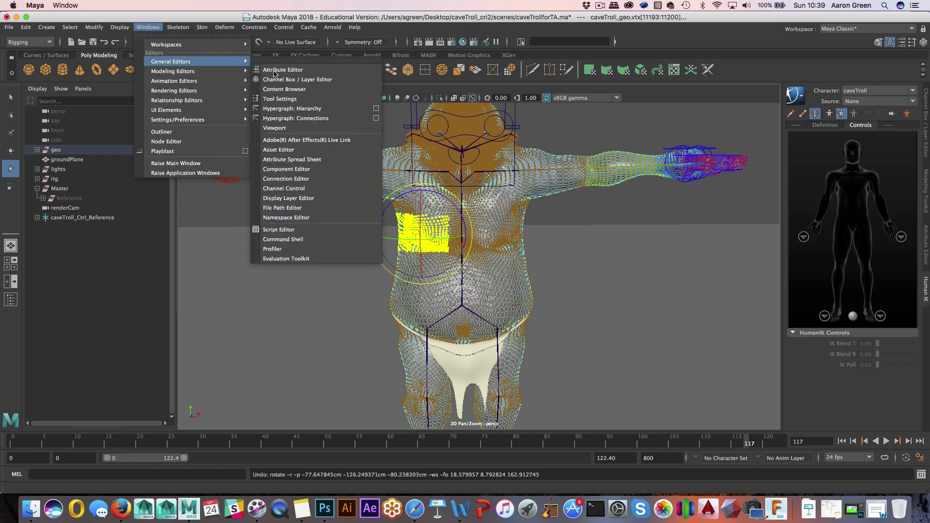
click(306, 169)
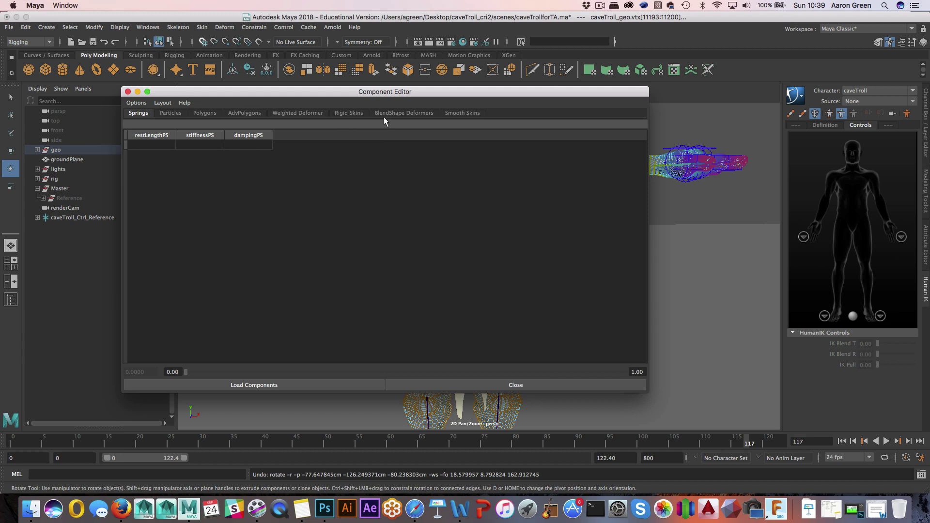
click(297, 115)
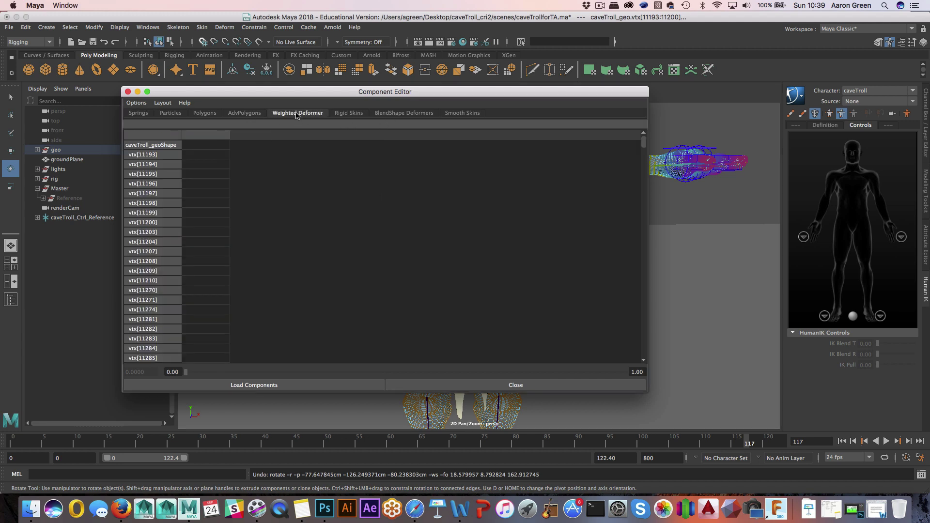
click(359, 115)
click(406, 116)
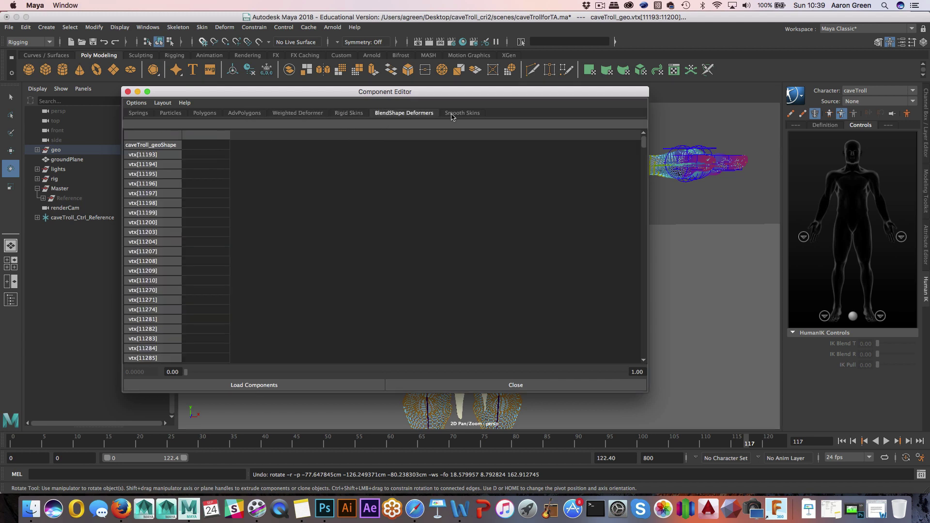
click(459, 115)
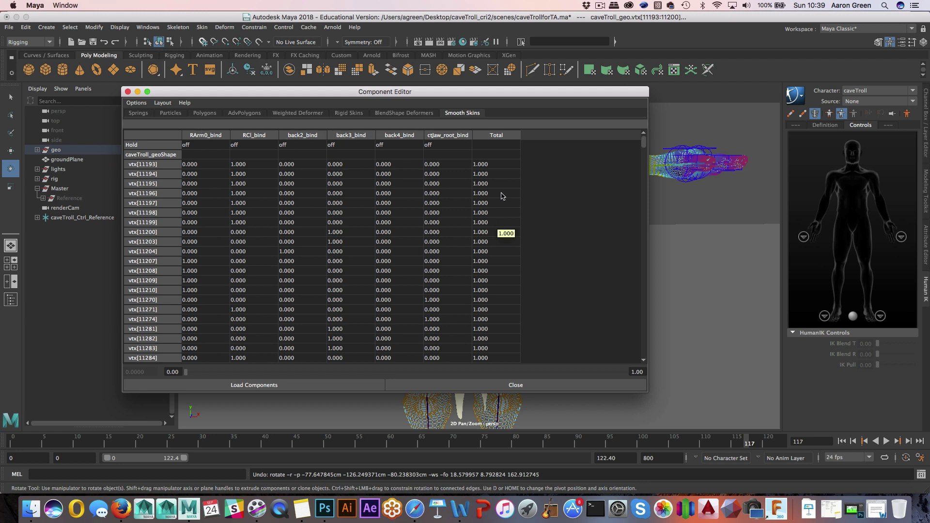
Examine the Total weight values of individual vertices alongside their joint influences
click(504, 136)
click(495, 164)
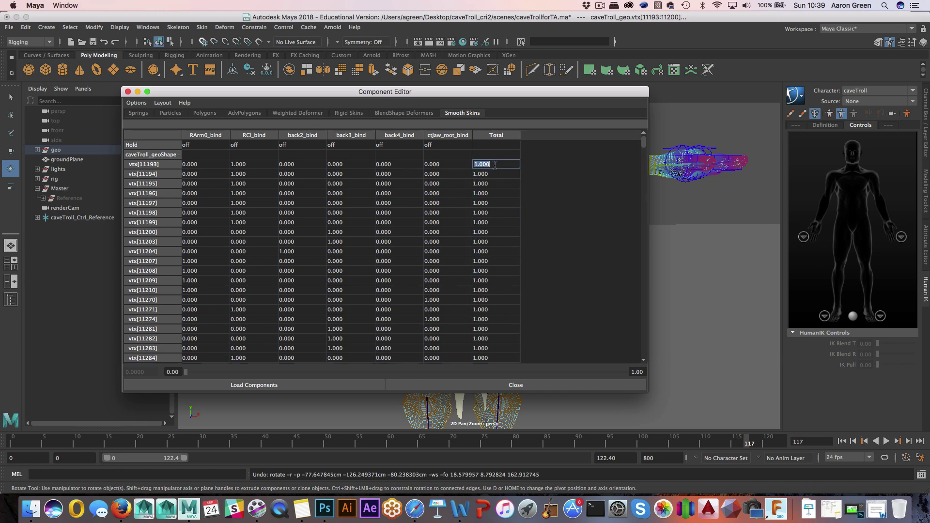
click(494, 247)
click(496, 298)
click(496, 214)
click(490, 183)
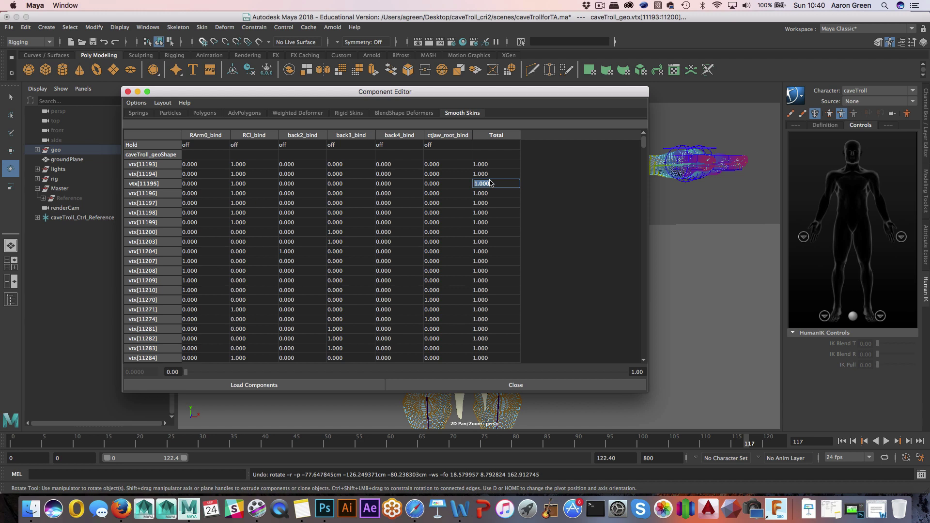
click(493, 163)
click(502, 252)
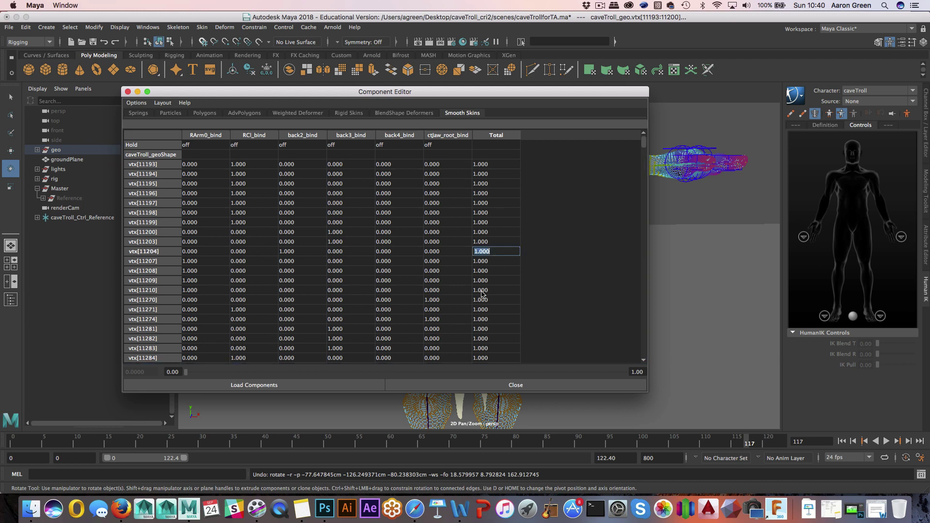
click(499, 310)
double_click(498, 232)
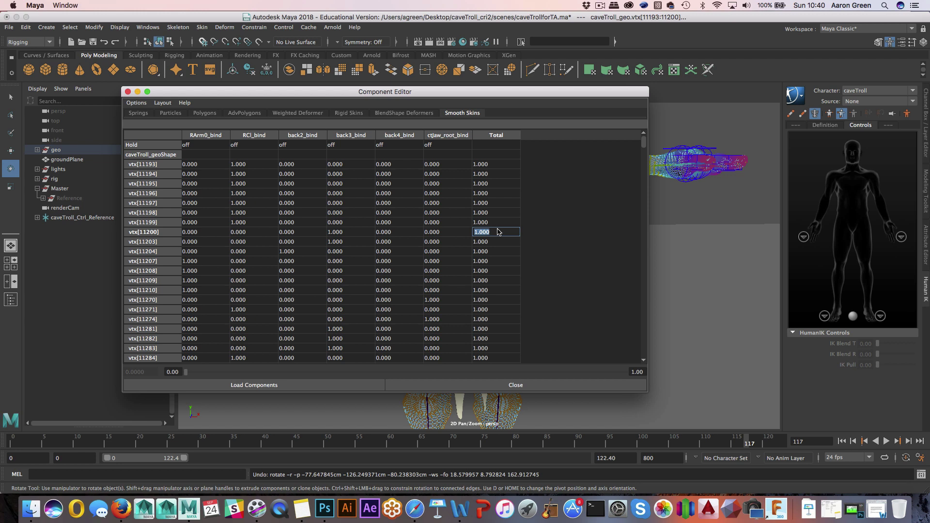
click(499, 193)
click(495, 271)
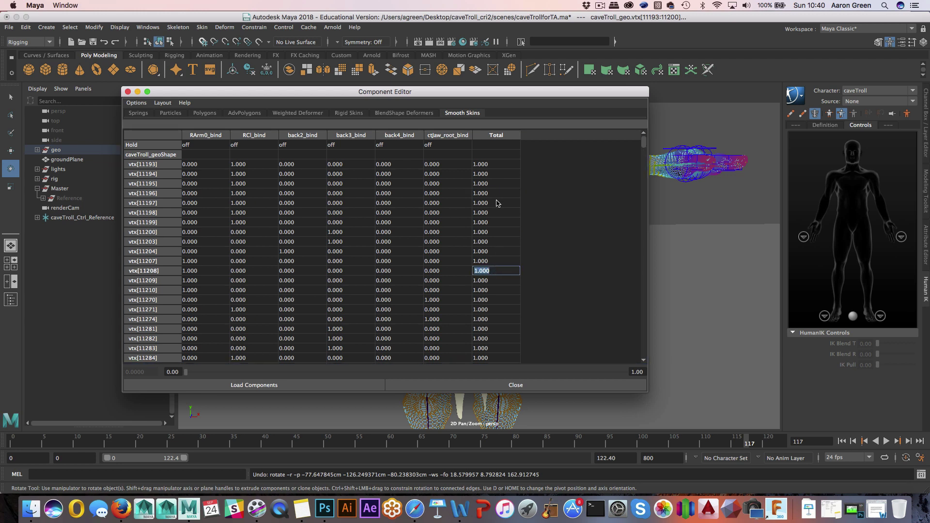
click(494, 260)
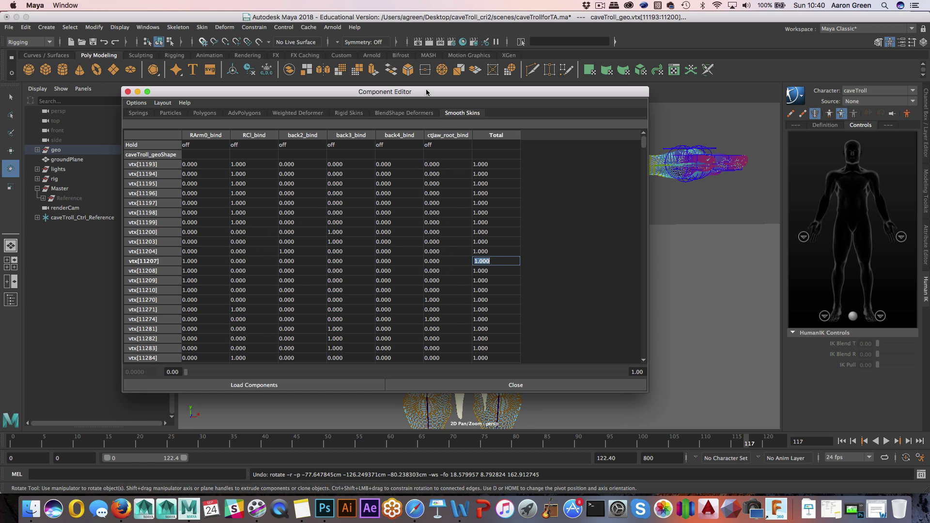
Move the Component Editor aside to compare the weights with the selected chest vertices, and close it
drag(427, 92, 678, 244)
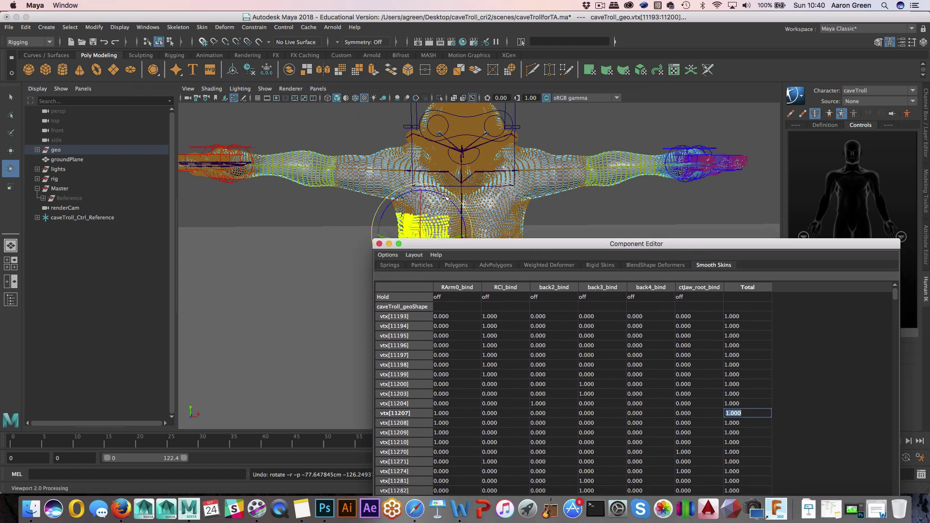
alt+middle_drag(528, 187, 383, 151)
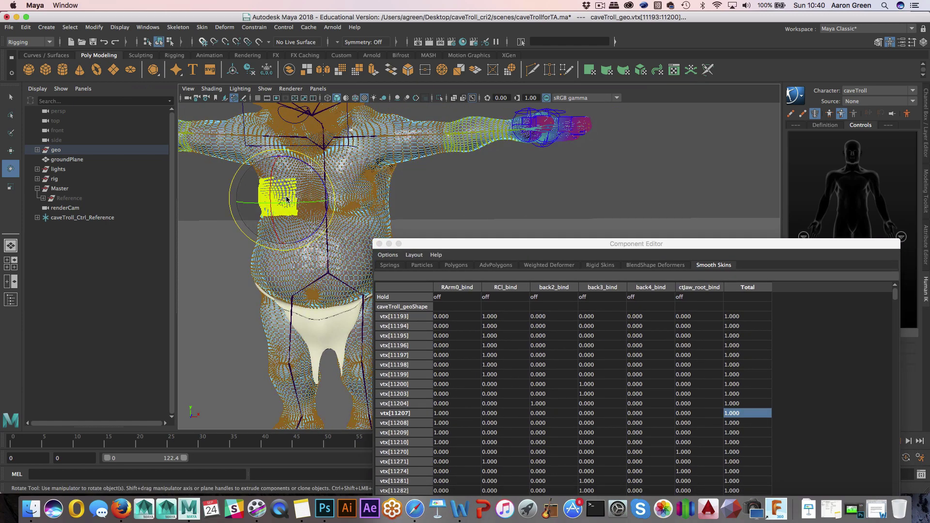
drag(756, 247, 766, 151)
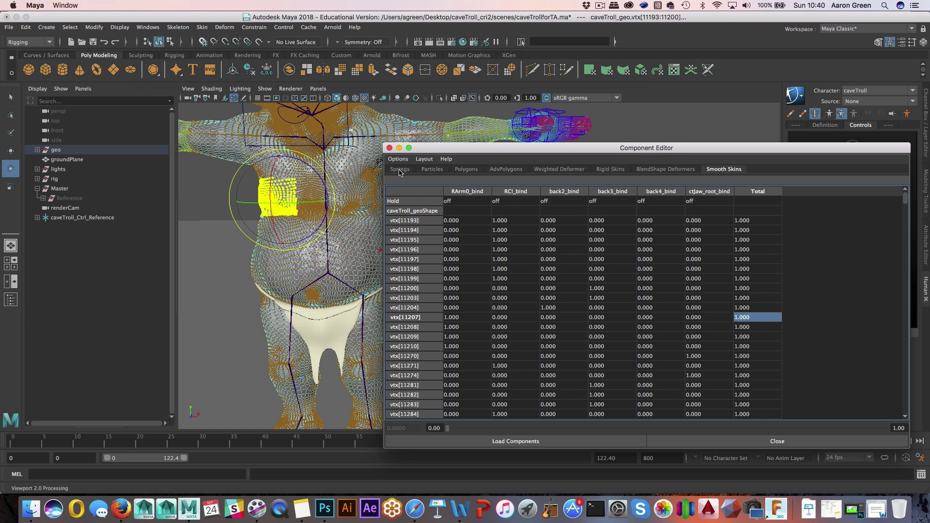
click(390, 148)
Leave vertex editing and return to object mode with the whole troll mesh selected
alt+middle_drag(424, 248, 445, 245)
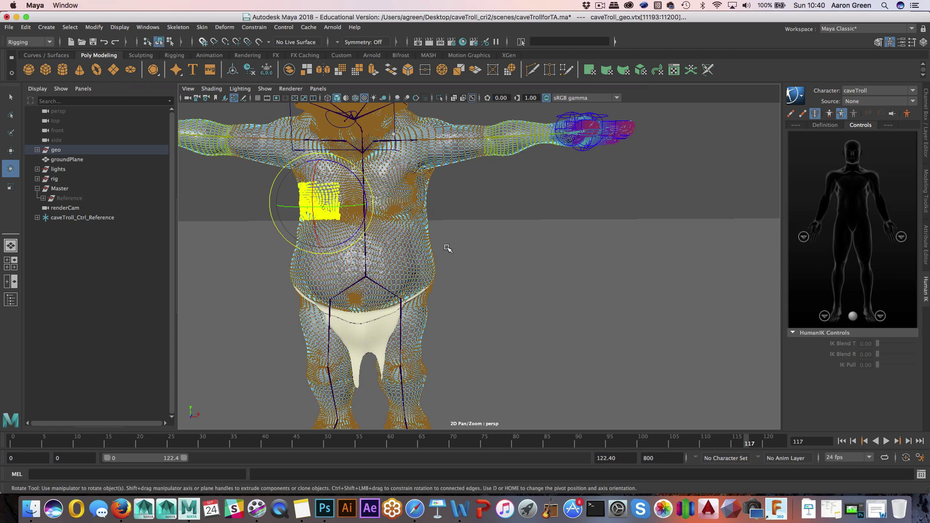
right_click(417, 195)
right_drag(419, 193, 448, 182)
alt+middle_drag(450, 200, 480, 203)
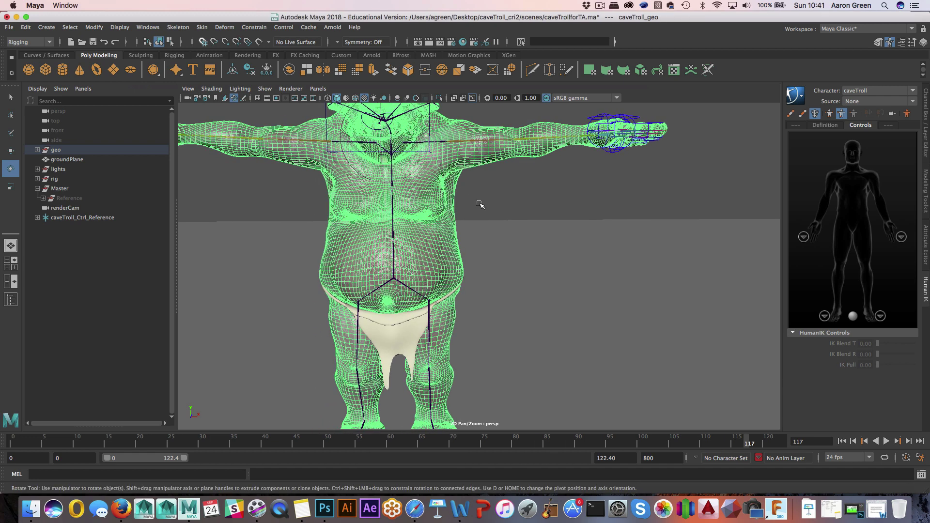
scroll(504, 207, down, 2)
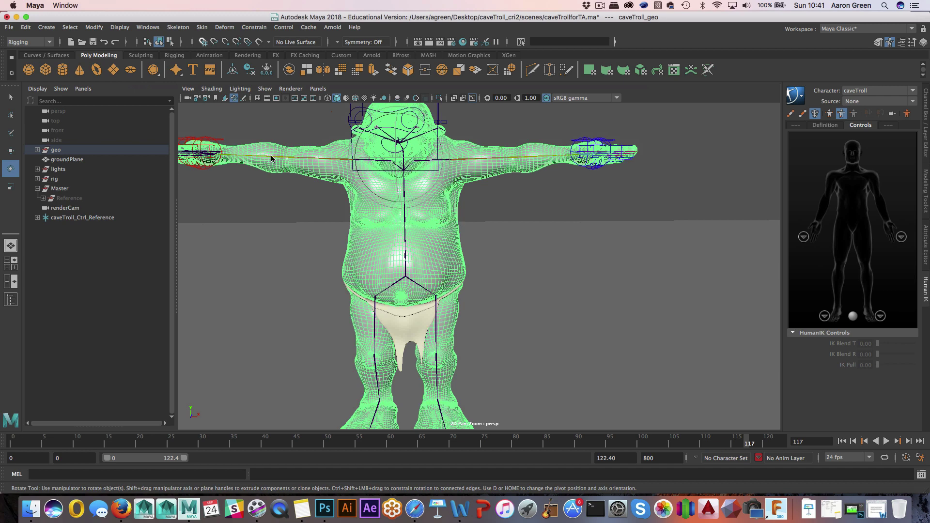
Open the Paint Skin Weights tool settings for the troll mesh and move the window clear of the menus
click(201, 28)
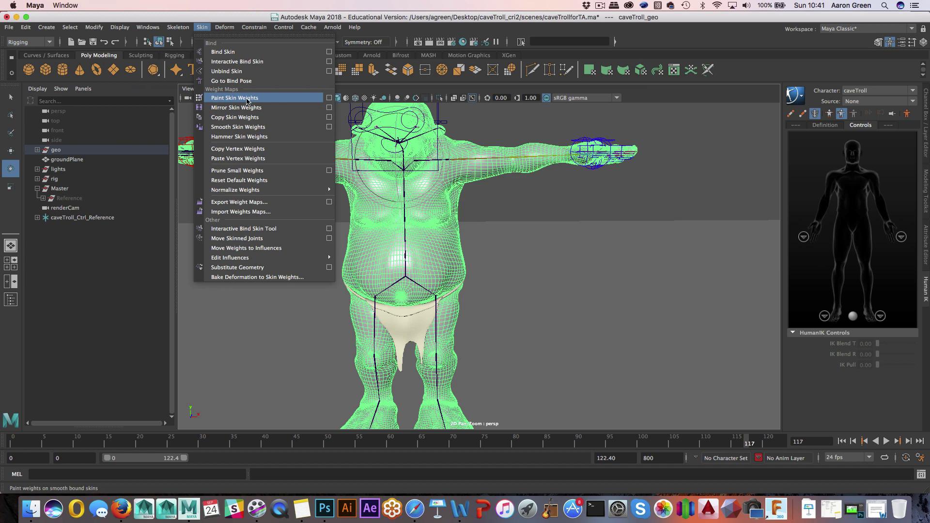
click(329, 98)
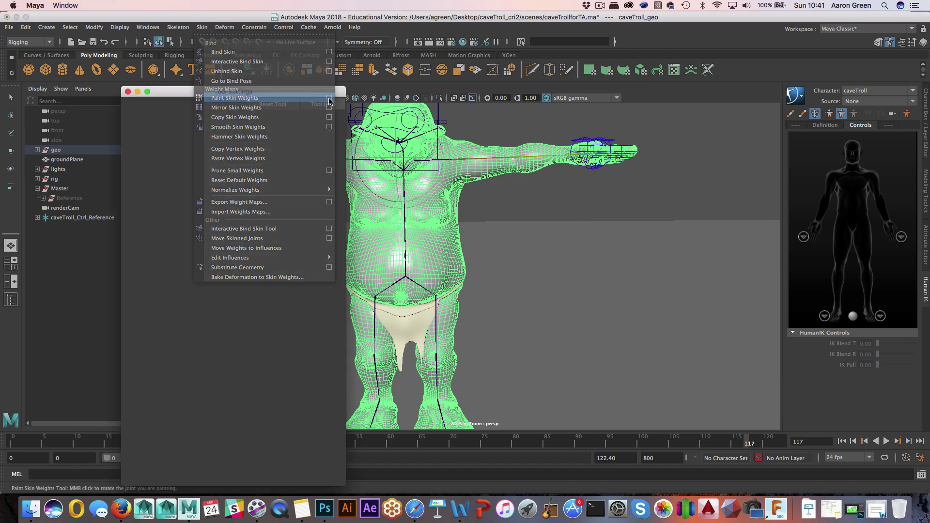
drag(305, 94, 370, 77)
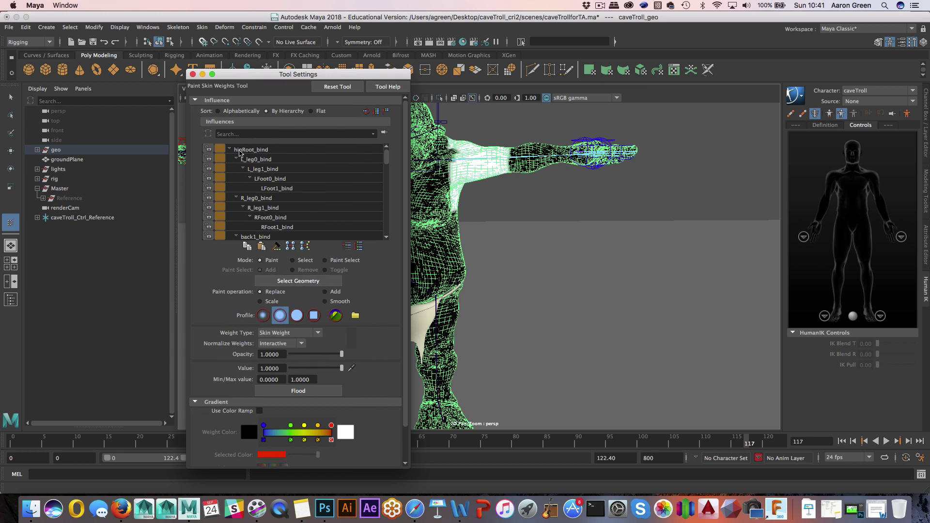
Browse the influence hierarchy and choose LPinky2_bind to view its weights on the mesh
scroll(286, 202, down, 2)
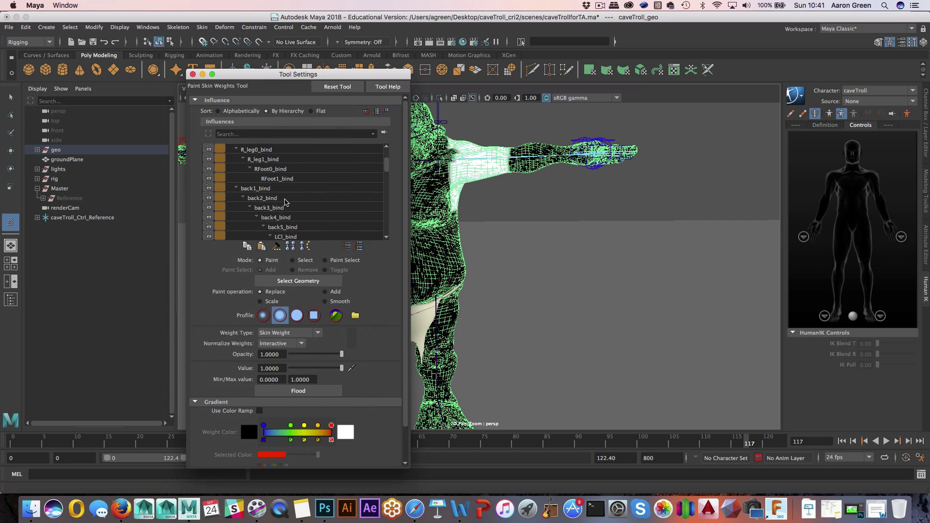
scroll(286, 202, down, 10)
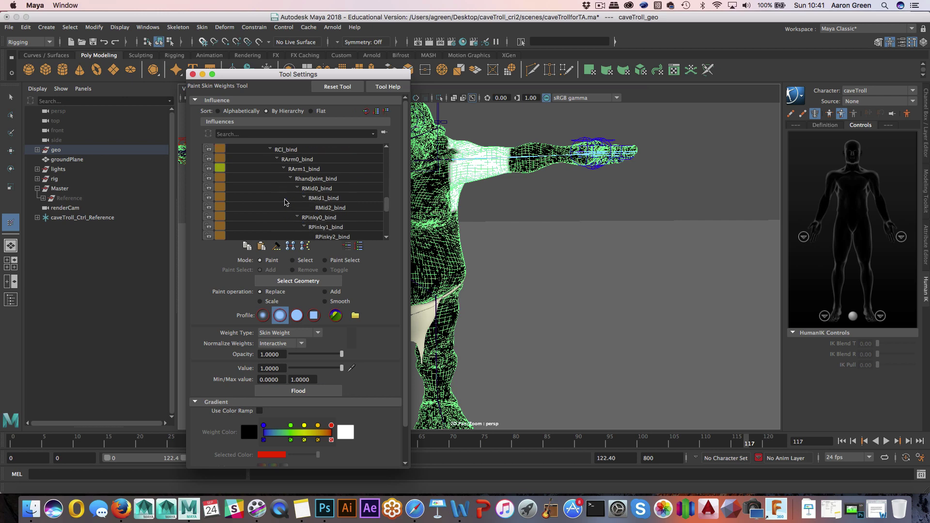
scroll(286, 202, up, 4)
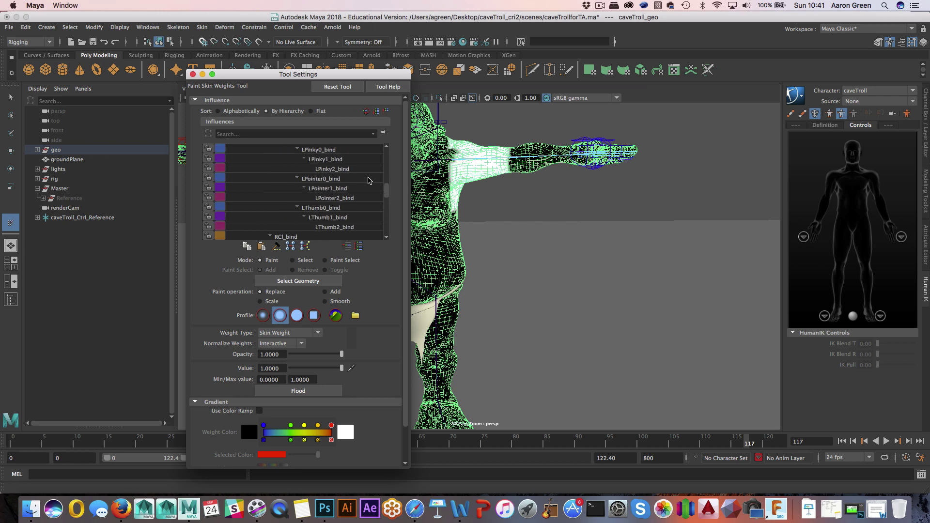
click(342, 168)
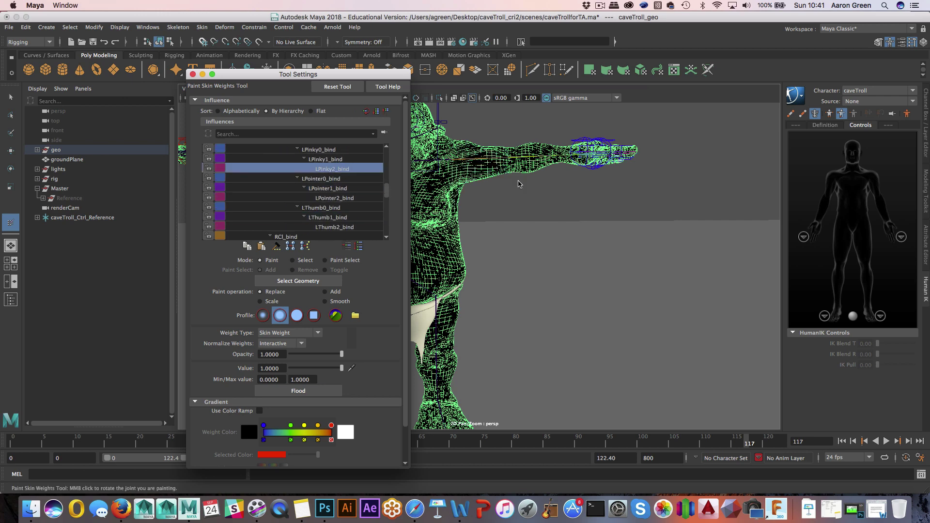
Try to select the LArm0_bind influence directly from the upper-arm joint on the model
alt+middle_drag(502, 175, 533, 230)
scroll(554, 212, up, 5)
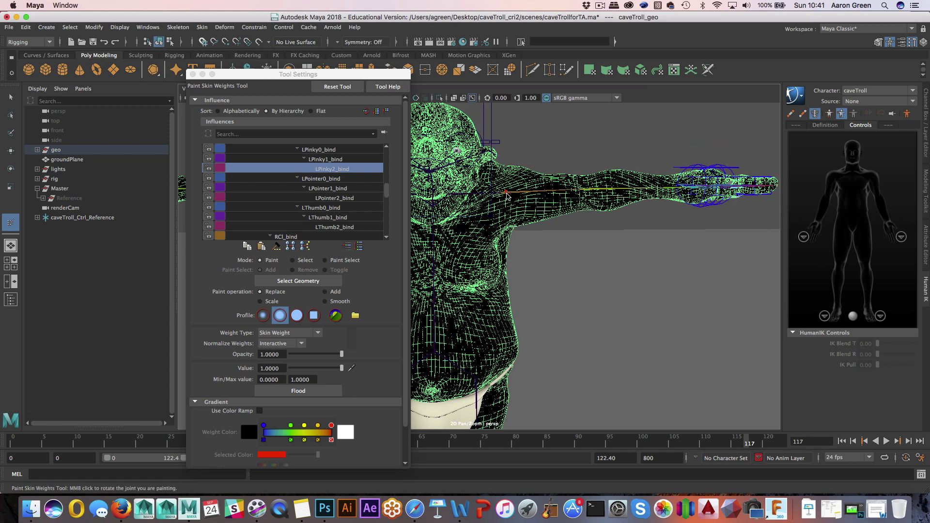
right_click(506, 196)
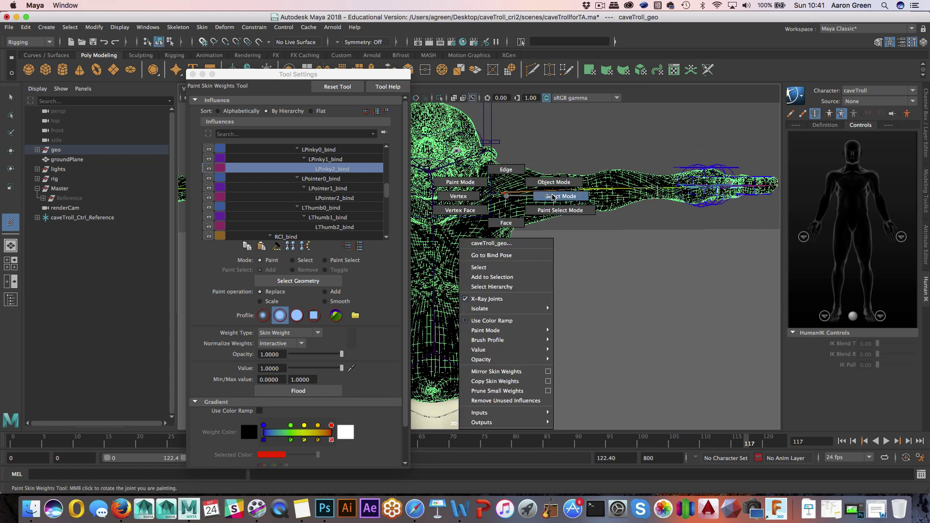
click(554, 197)
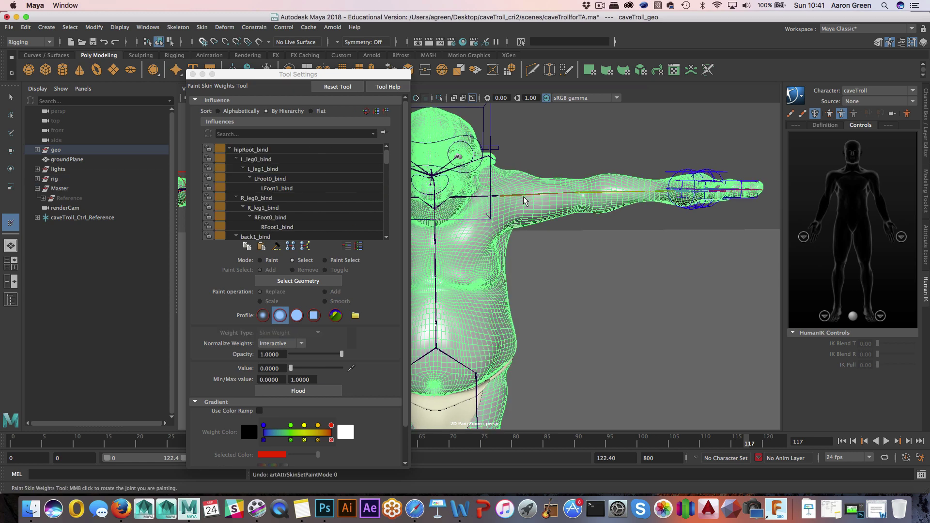
right_click(508, 198)
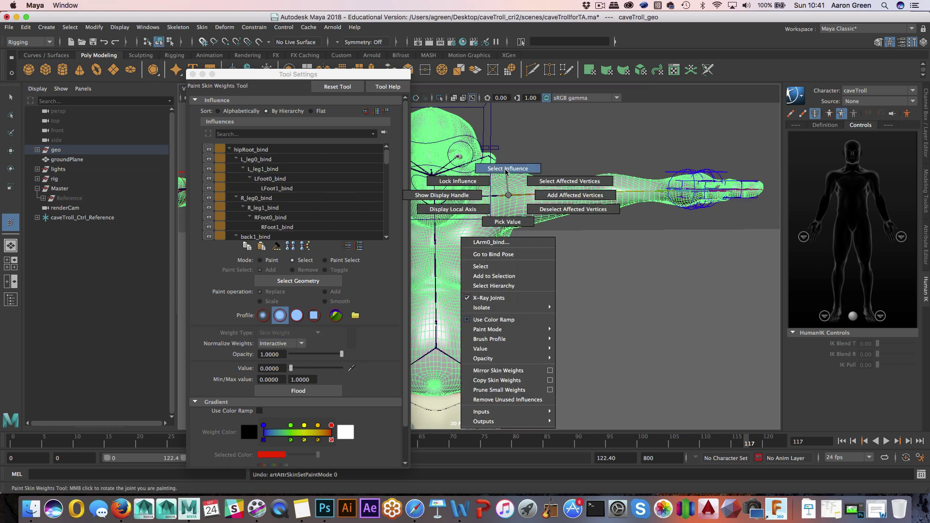
click(508, 174)
alt+drag(533, 210, 560, 221)
key(super+z)
click(551, 222)
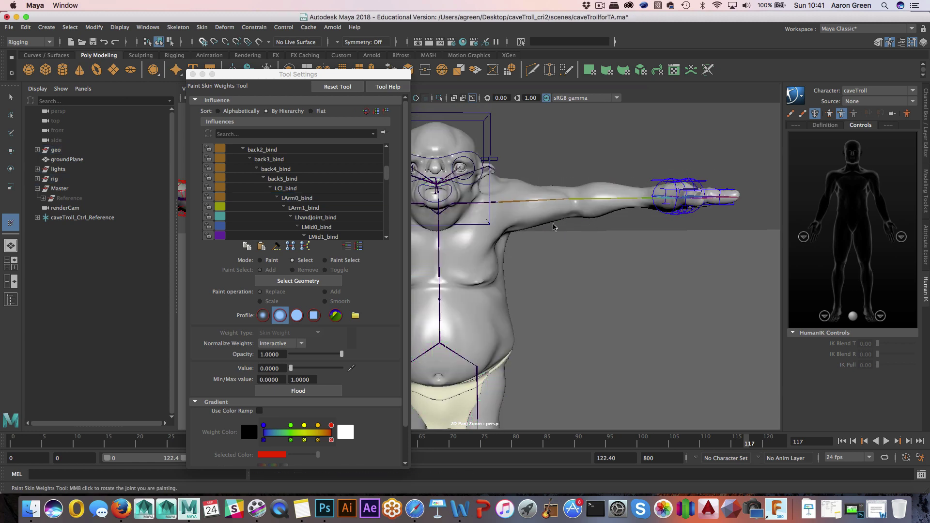
Close the tool settings, restore the troll mesh selection and reopen the Paint Skin Weights settings in Paint mode
click(193, 74)
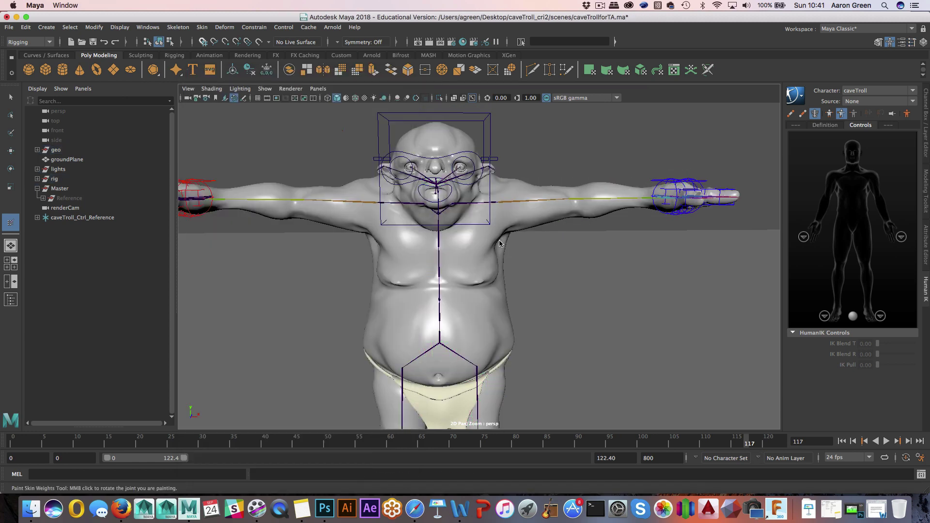
key(super+z)
click(201, 27)
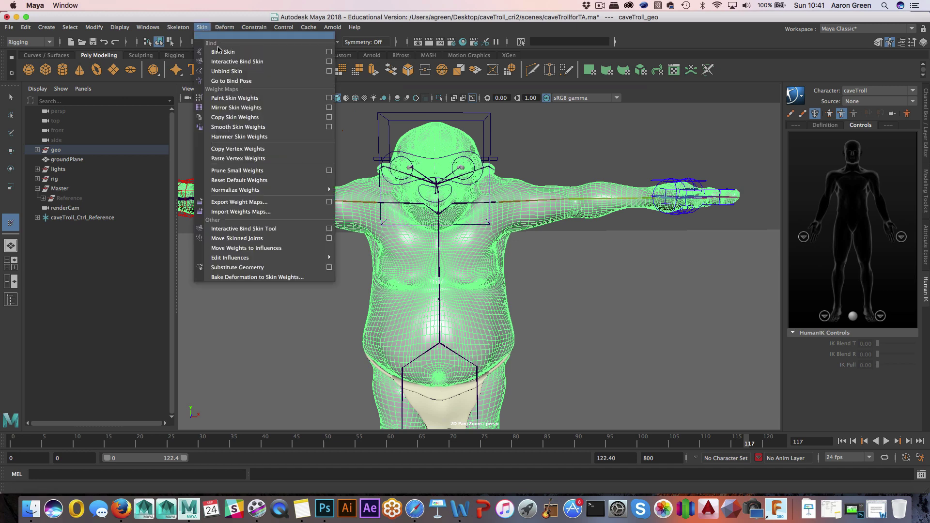
click(329, 98)
scroll(507, 235, up, 1)
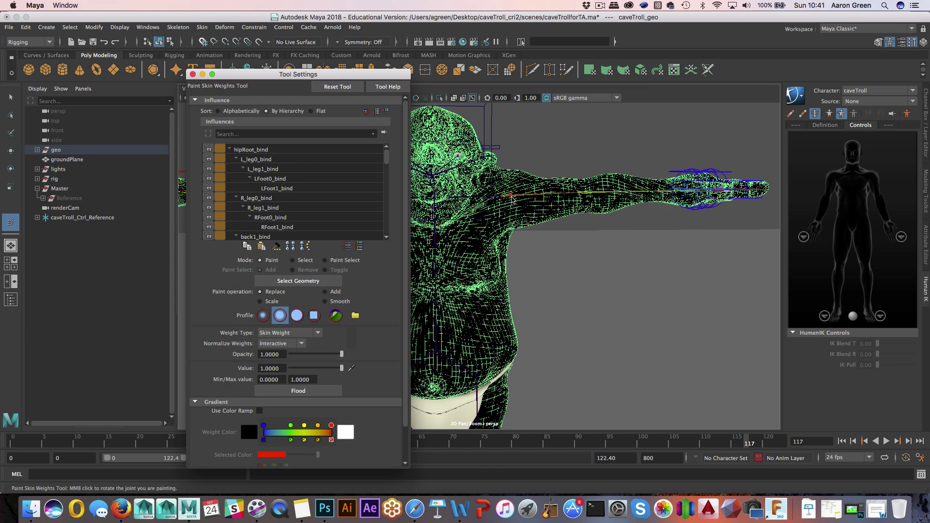
Enter paint mode on the troll mesh and select the LArm1_bind influence directly from the left forearm joint in the viewport
right_click(512, 197)
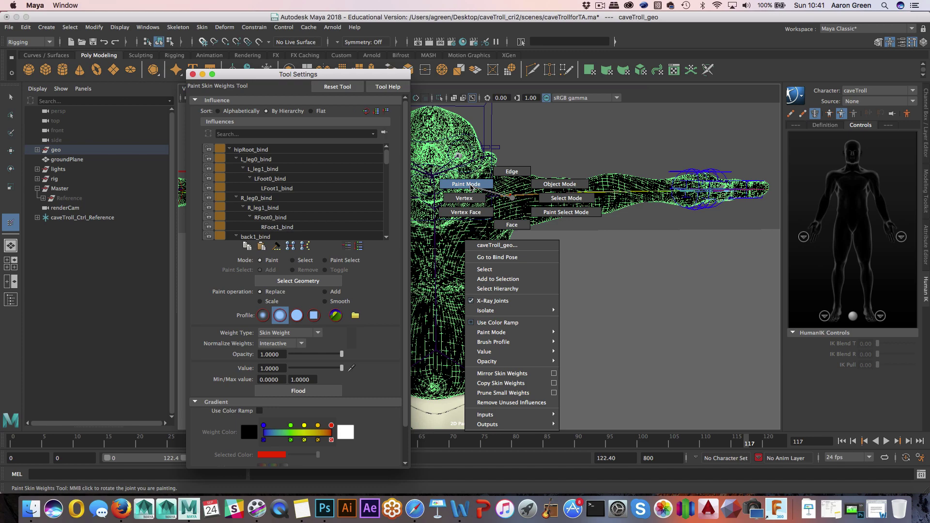
right_drag(470, 187, 470, 186)
scroll(484, 203, up, 5)
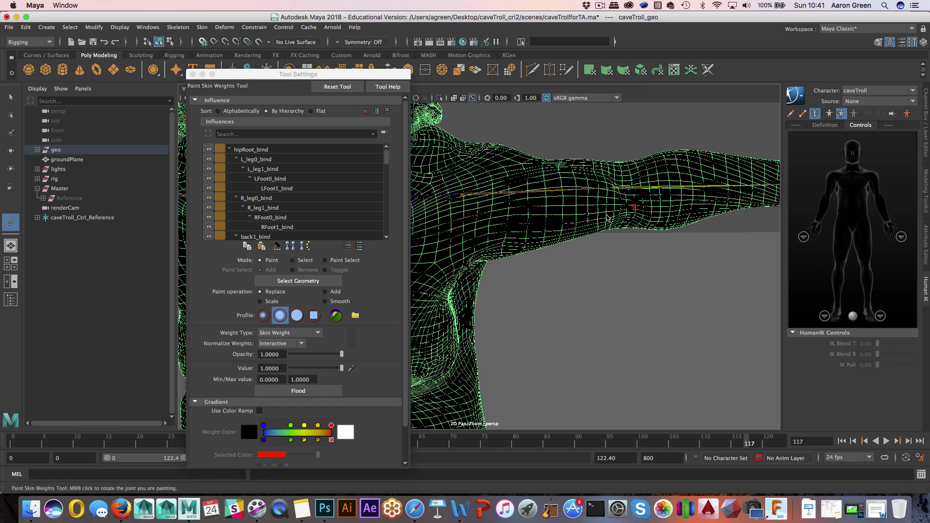
right_drag(513, 228, 533, 266)
scroll(533, 265, down, 5)
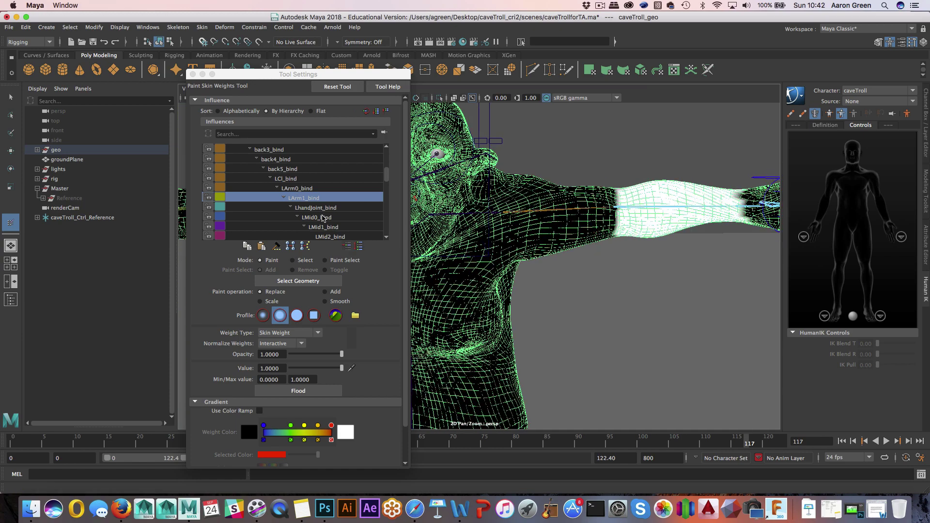
alt+drag(585, 251, 585, 235)
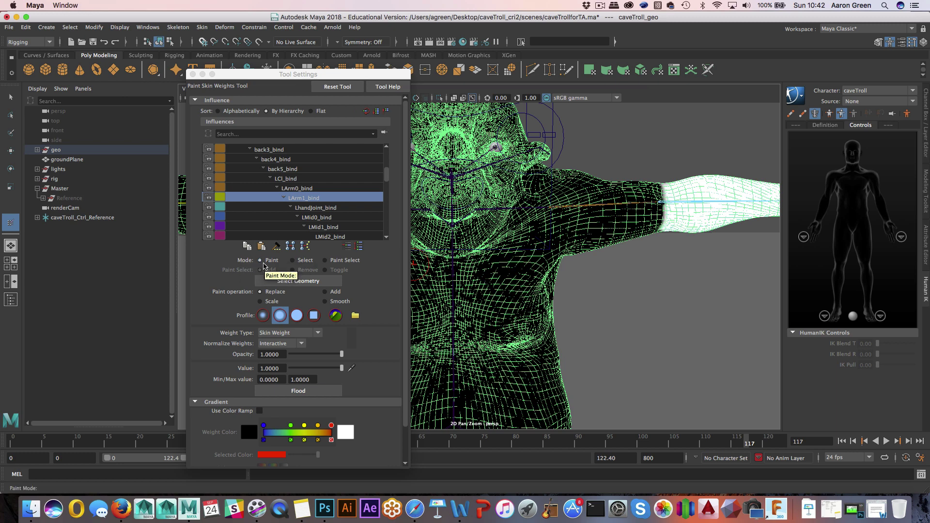
alt+drag(544, 275, 538, 273)
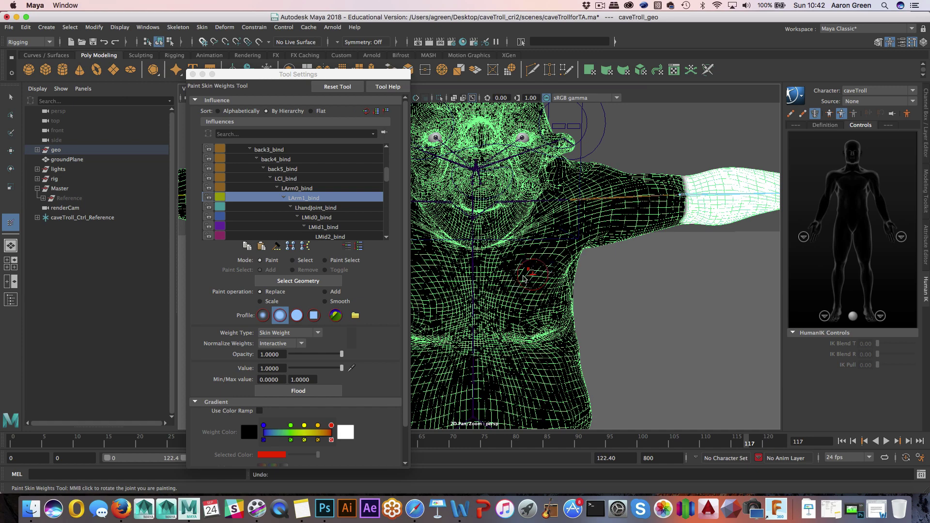
Undo the last action, switch the tool to Select mode and select a block of vertices on the troll's right chest
key(ctrl+z)
click(294, 260)
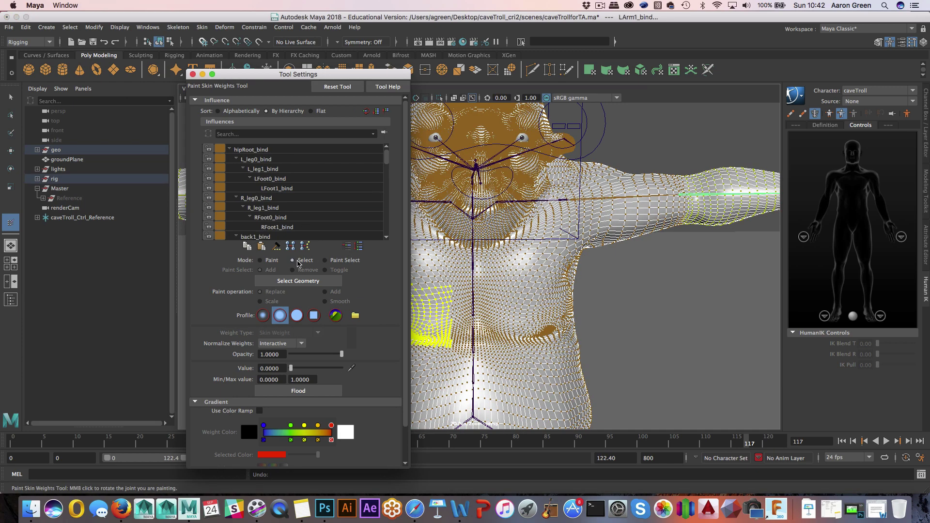
alt+drag(629, 277, 721, 250)
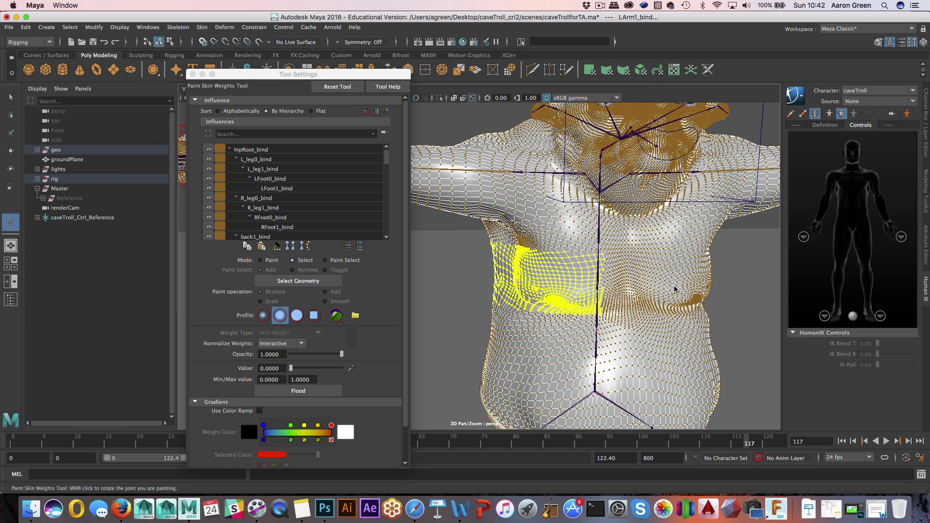
alt+drag(674, 286, 662, 279)
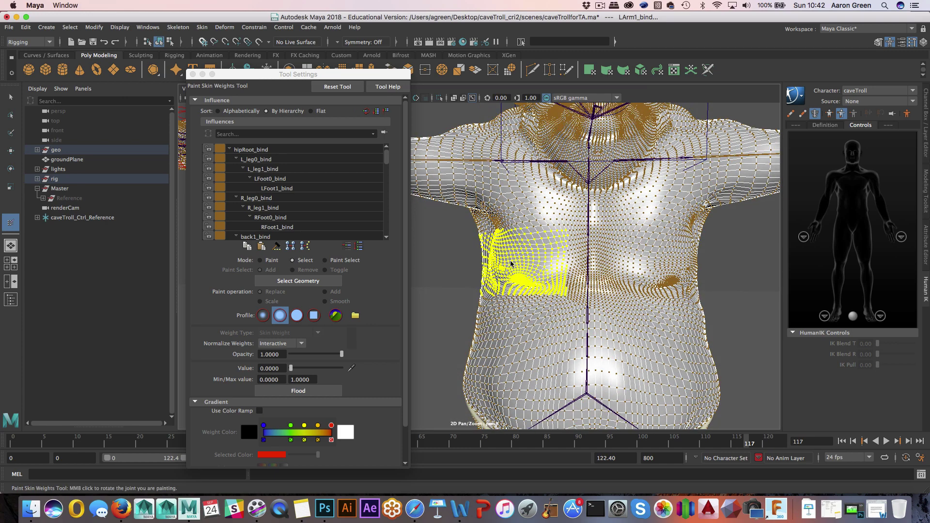
Switch to Paint mode, paint a test weight on the selected right-chest vertices and undo that stroke
click(271, 261)
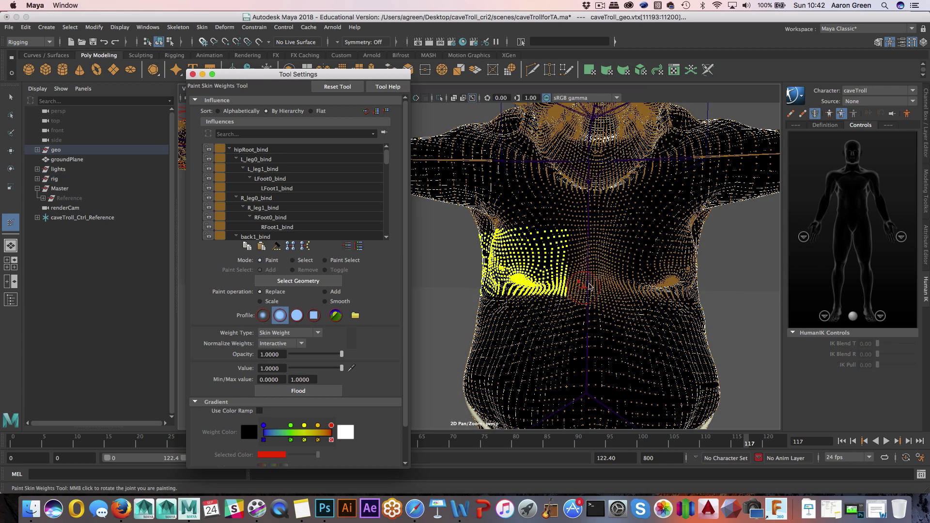
alt+drag(590, 287, 588, 255)
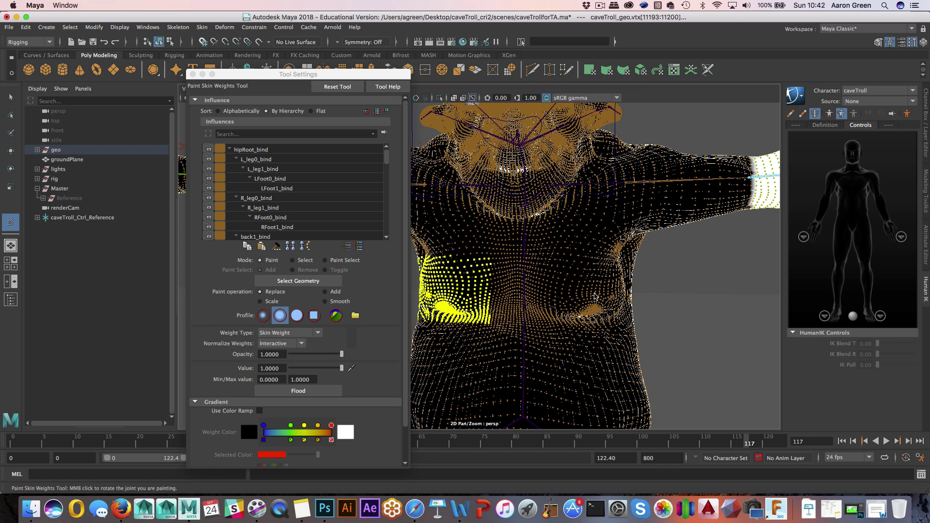
mouse_move(553, 310)
alt+mouse_down()
mouse_move(571, 256)
mouse_move(553, 257)
alt+mouse_up()
alt+right_drag(664, 292, 636, 289)
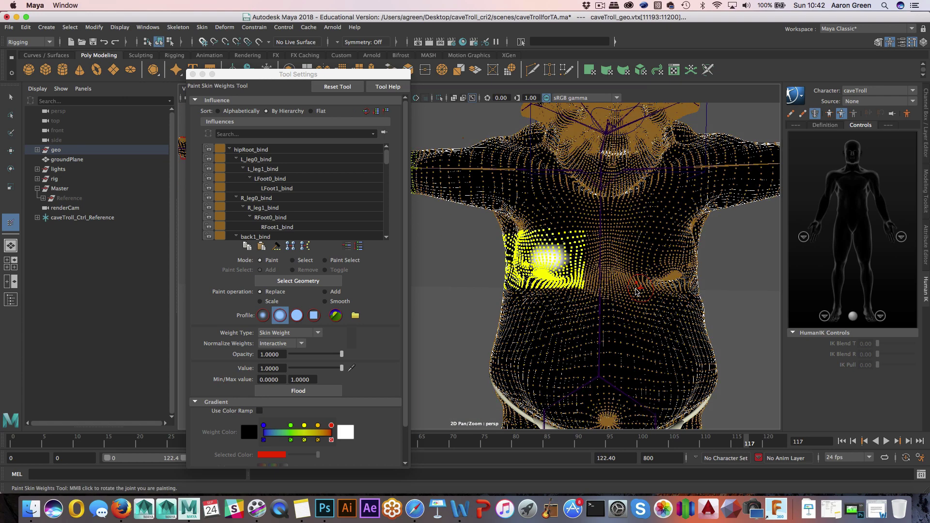
key(ctrl+z)
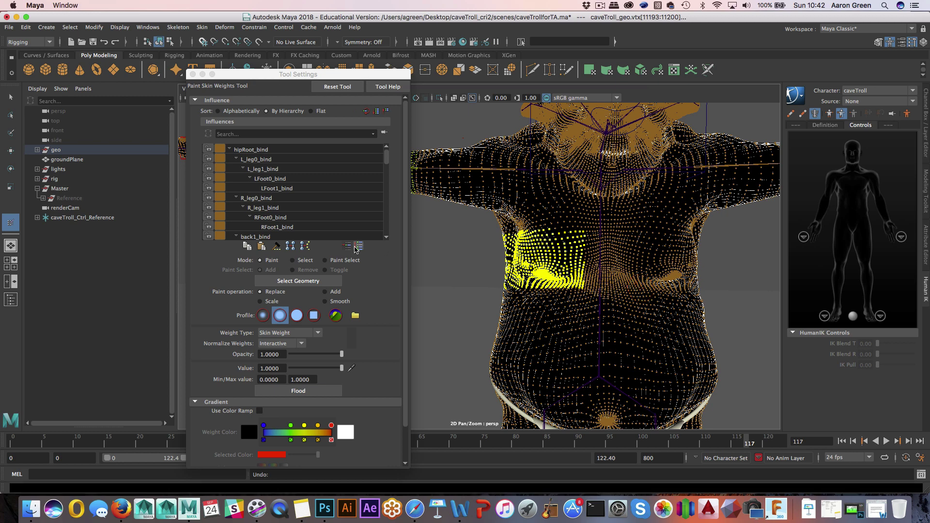
Extend the vertex selection across to the troll's left chest using Paint Select with Add
click(325, 260)
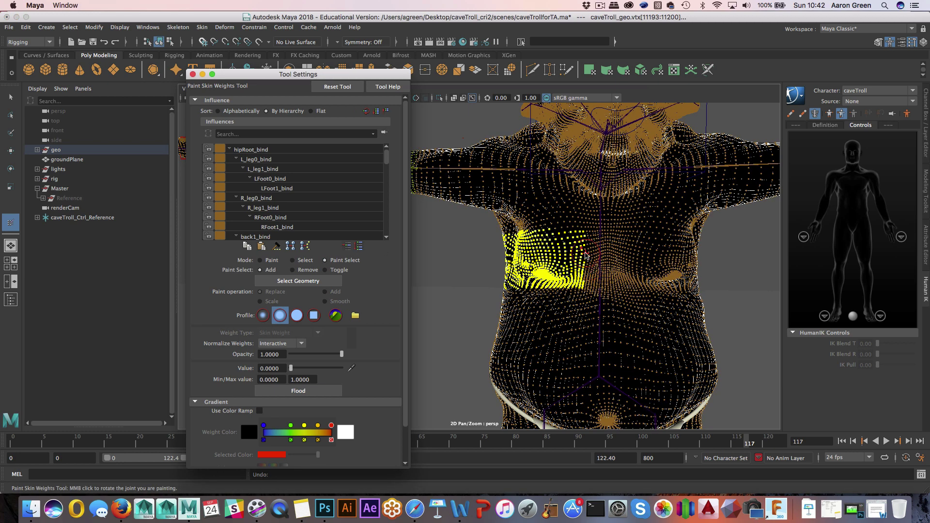
mouse_move(589, 266)
mouse_down()
mouse_move(661, 264)
mouse_move(606, 264)
mouse_move(665, 286)
mouse_move(579, 283)
mouse_move(592, 259)
mouse_move(564, 268)
mouse_move(702, 267)
mouse_move(649, 256)
mouse_up()
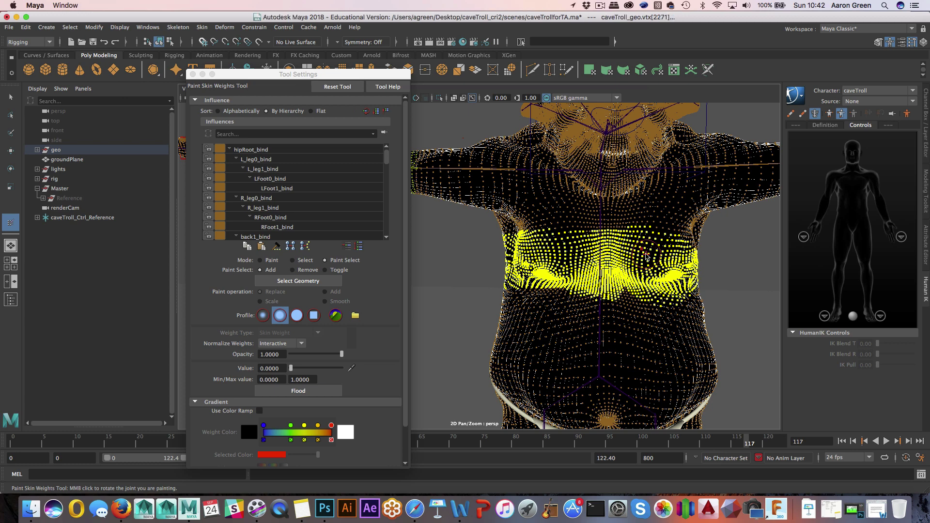
Return to Paint mode and replace the chest vertex selection with the whole troll geometry
click(261, 260)
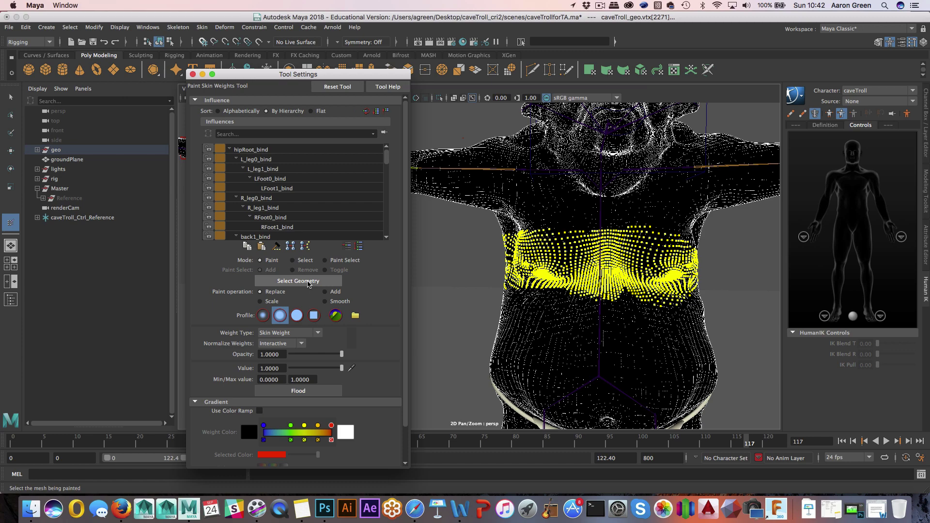
click(309, 281)
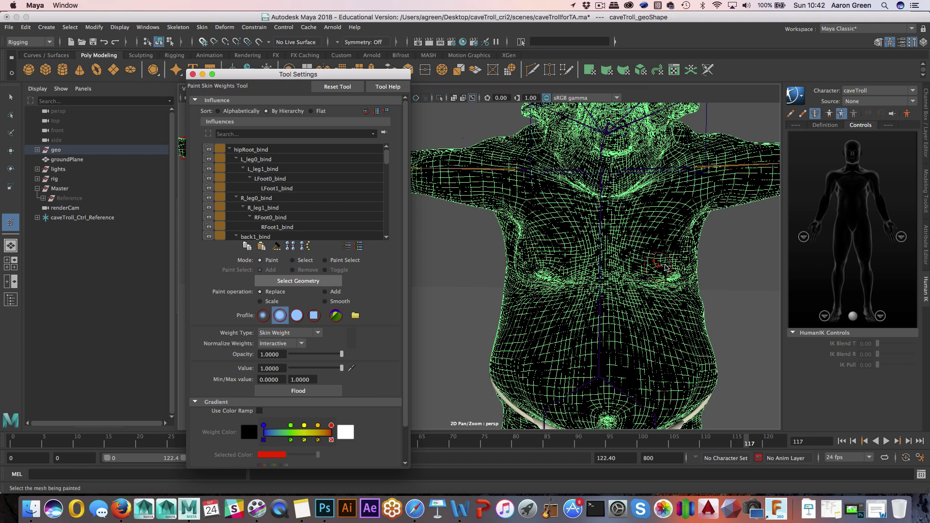
scroll(666, 266, down, 3)
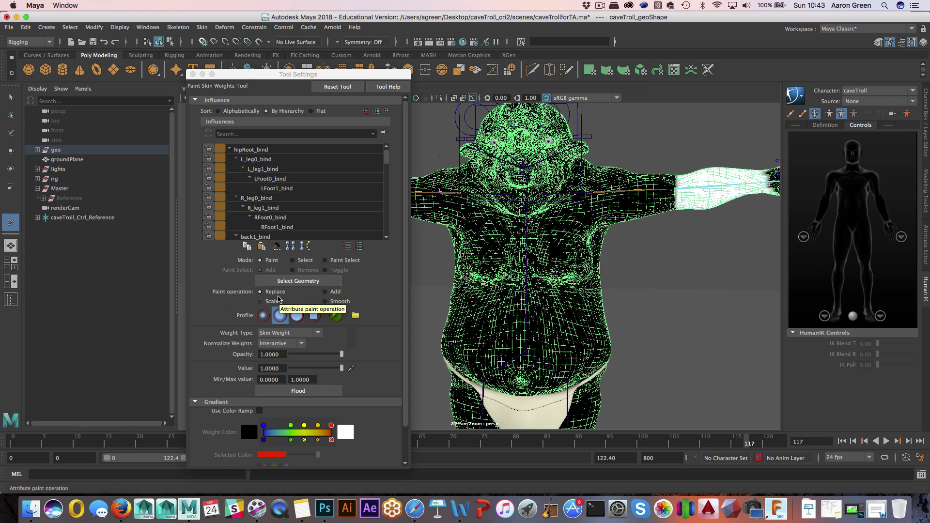
Compare the Replace, Add and Smooth paint operations, finish on Add, and choose the Solid brush profile
click(275, 297)
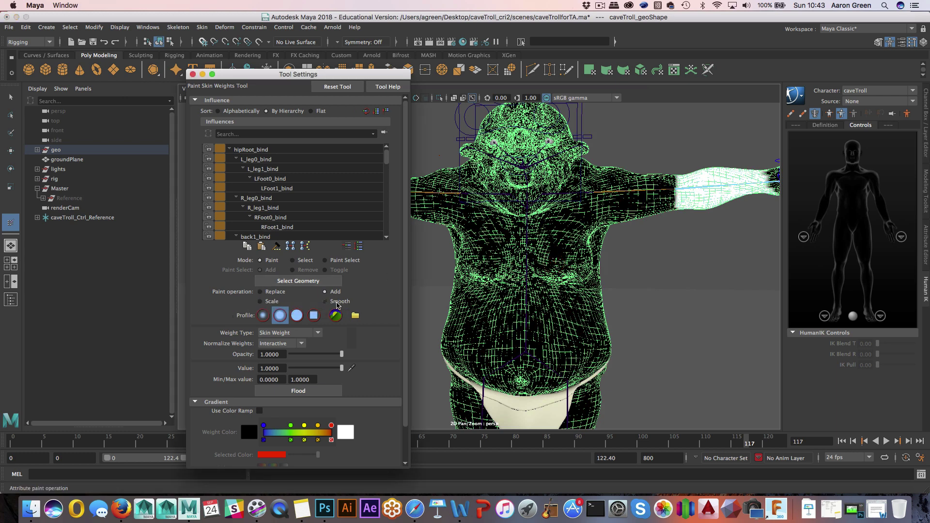
click(337, 303)
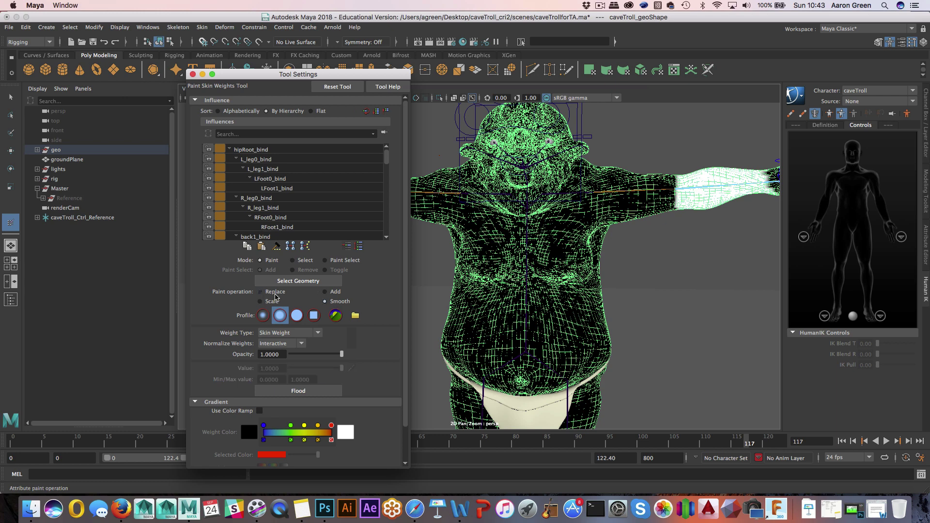
click(275, 293)
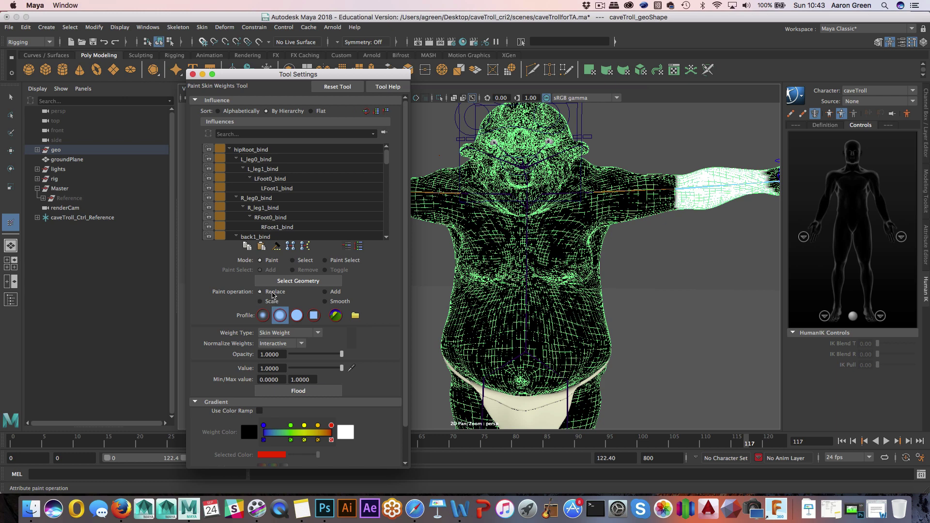
click(334, 292)
click(336, 304)
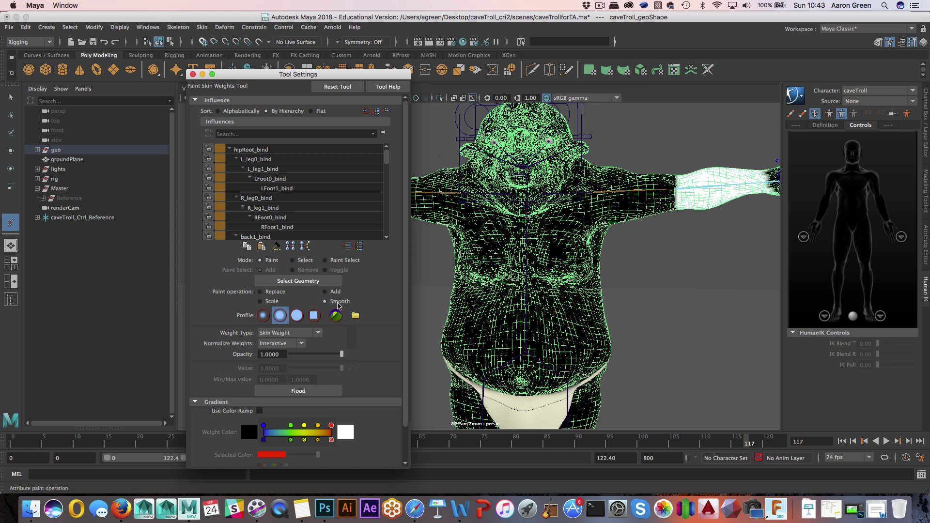
click(335, 293)
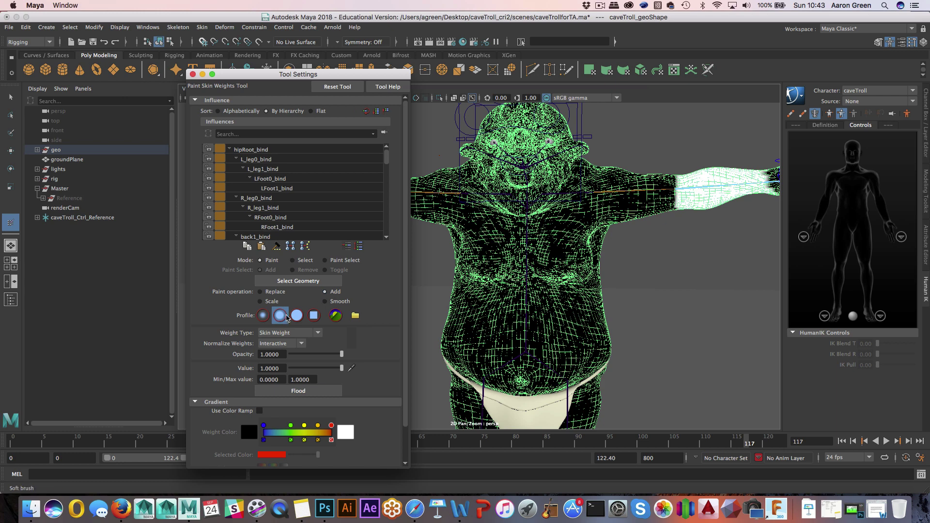
click(298, 316)
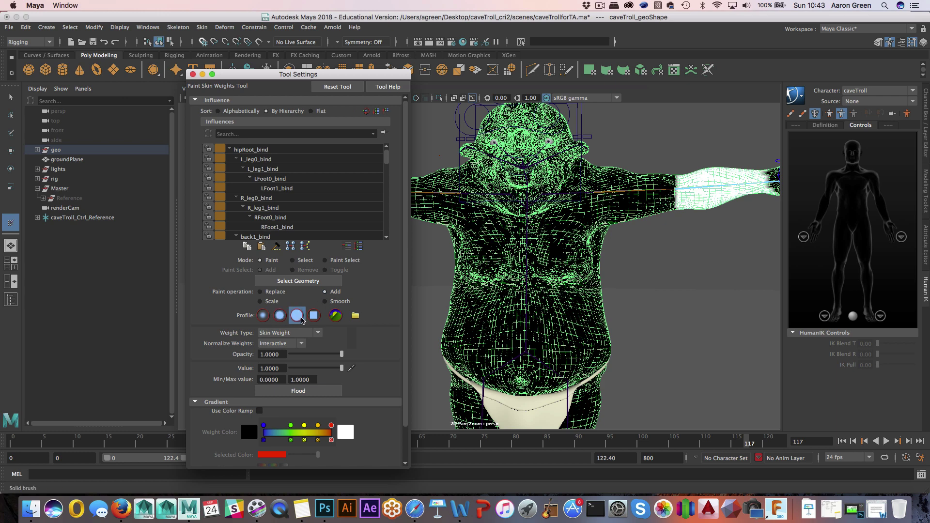
Turn on Use Color Ramp in the Gradient settings to show the left forearm's weights in color
scroll(300, 320, down, 2)
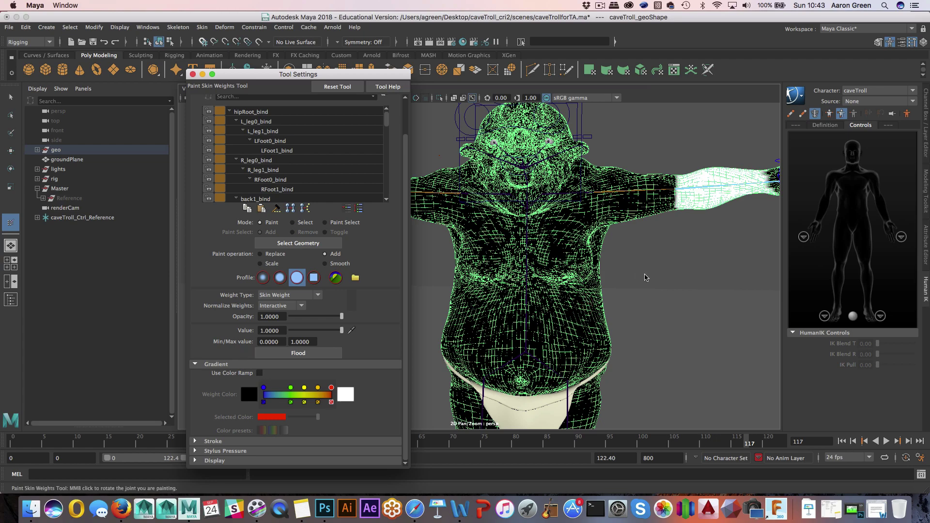
mouse_move(644, 276)
alt+mouse_down()
mouse_move(556, 305)
mouse_move(538, 342)
mouse_move(519, 296)
alt+mouse_up()
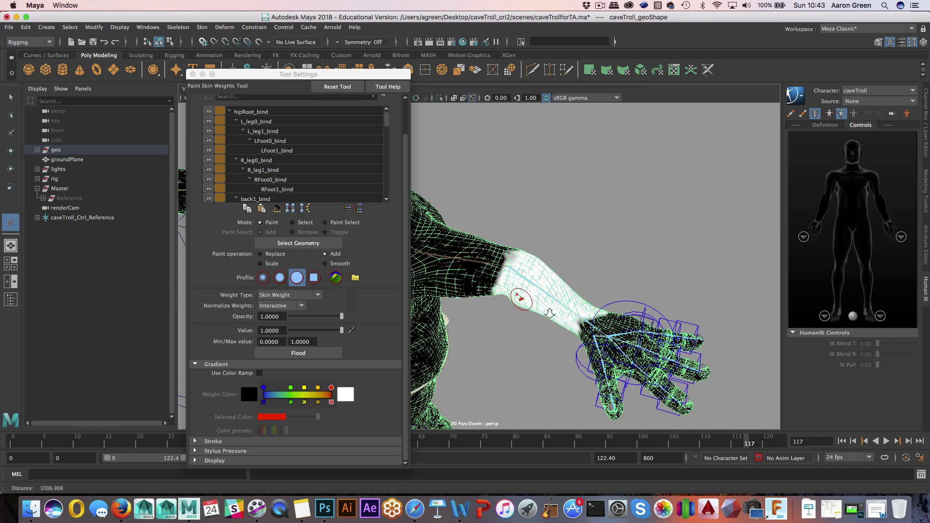
alt+right_drag(519, 296, 600, 296)
alt+drag(527, 318, 538, 312)
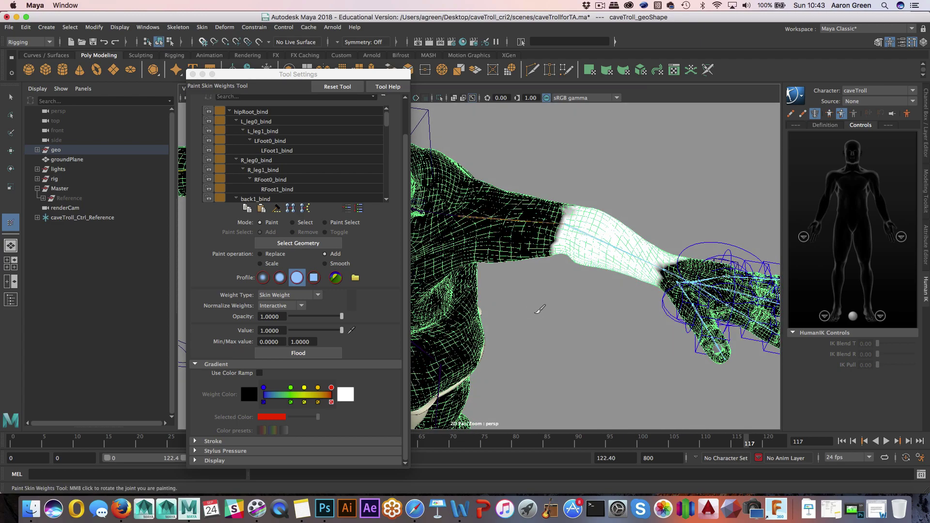
click(260, 373)
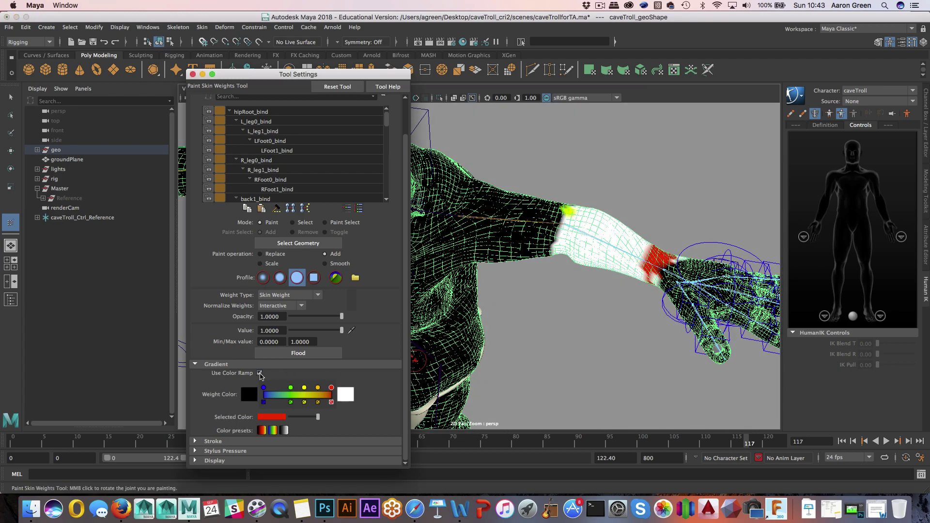
Examine the color-ramped weights at the elbow and wrist, and select the LArm0_bind influence from the upper-arm joint
alt+middle_drag(654, 320, 600, 351)
alt+right_drag(576, 350, 613, 342)
alt+middle_drag(605, 341, 646, 356)
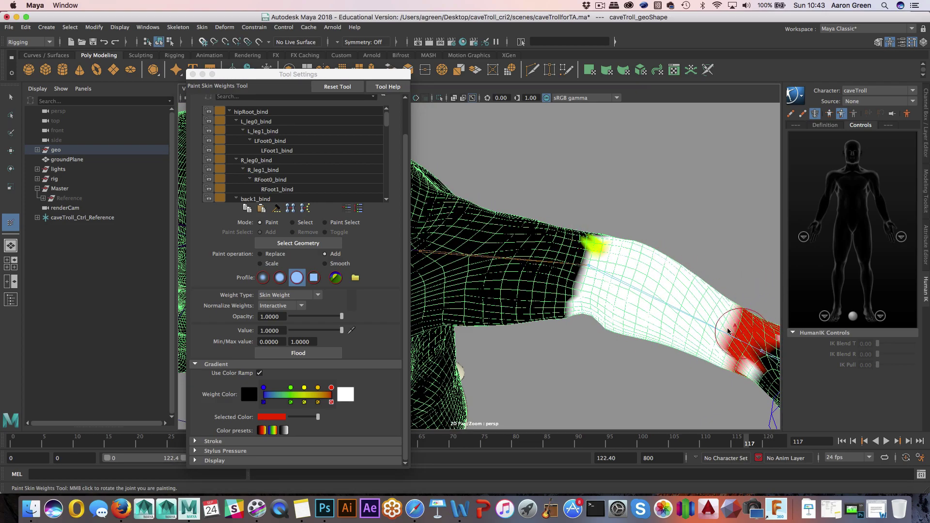
mouse_move(730, 329)
alt+middle_down()
mouse_move(637, 297)
mouse_move(763, 311)
alt+middle_up()
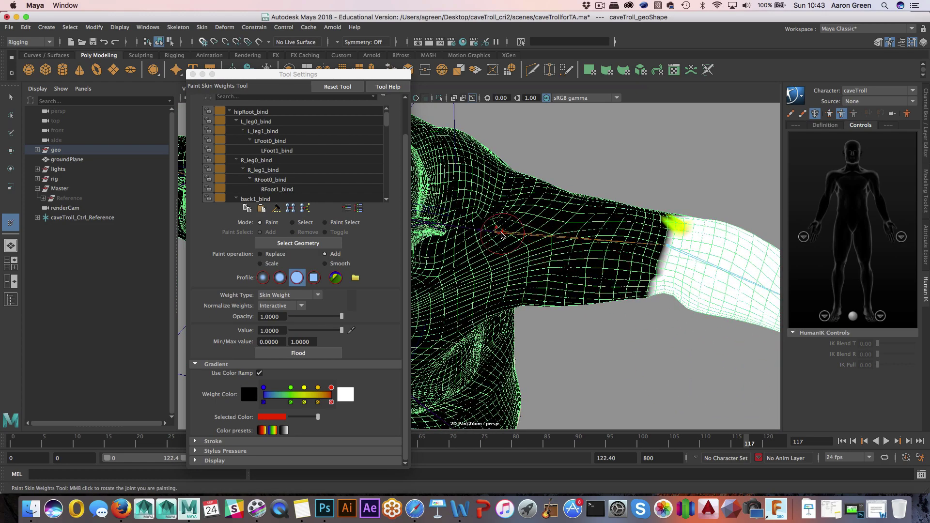
right_drag(501, 235, 502, 206)
alt+middle_drag(699, 339, 523, 279)
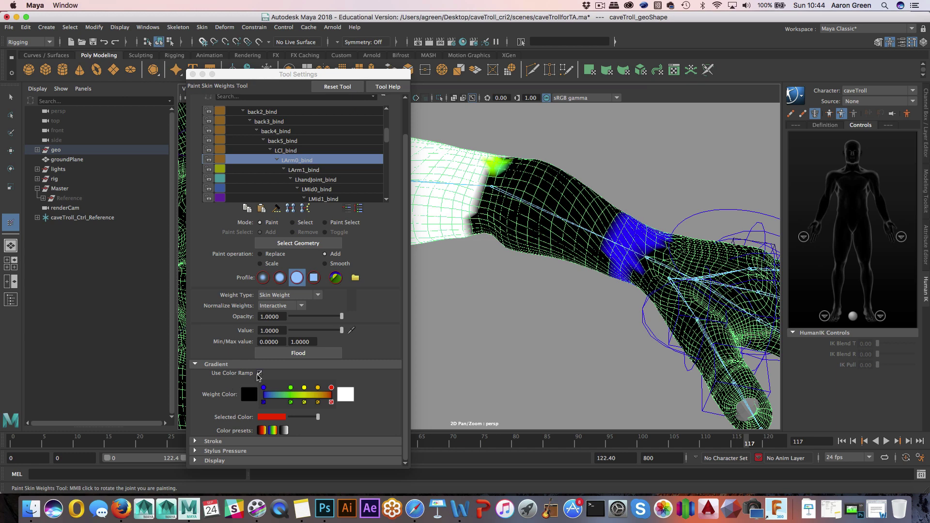
Toggle Use Color Ramp off and on again to compare how the LArm0_bind weights display along the arm
click(260, 374)
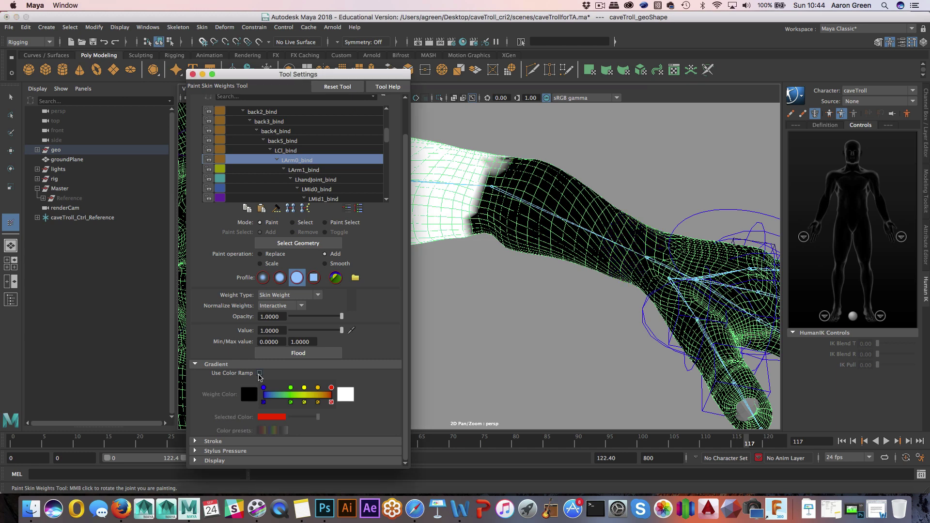
click(260, 375)
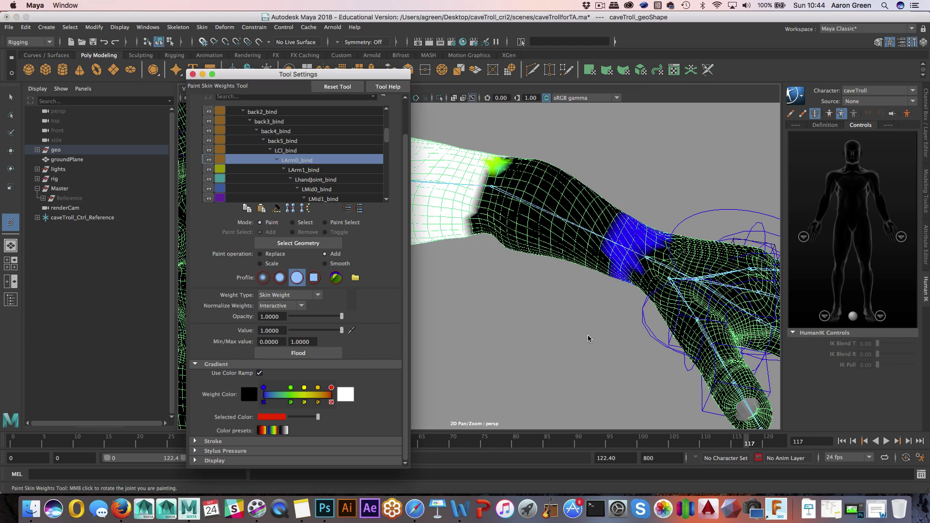
alt+drag(598, 332, 517, 294)
alt+middle_drag(517, 294, 632, 320)
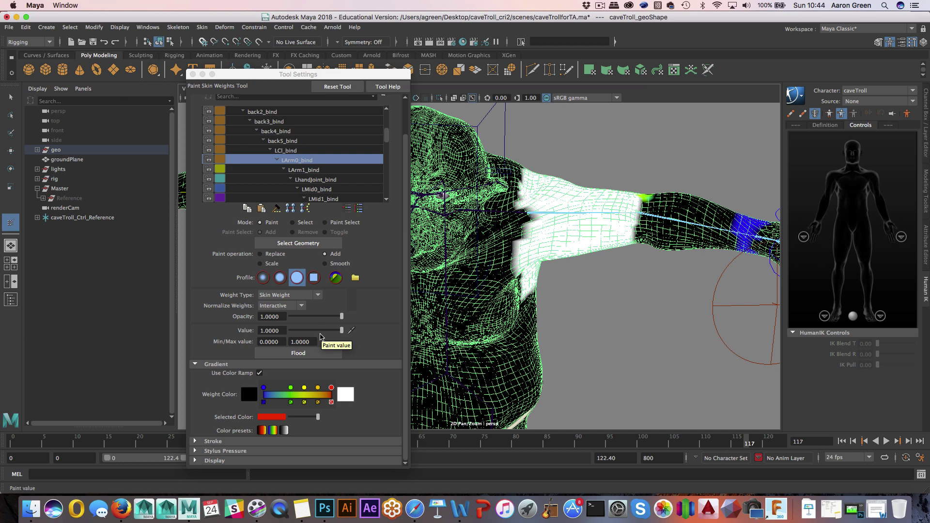
Change the paint operation to Replace and finally to Scale
click(274, 254)
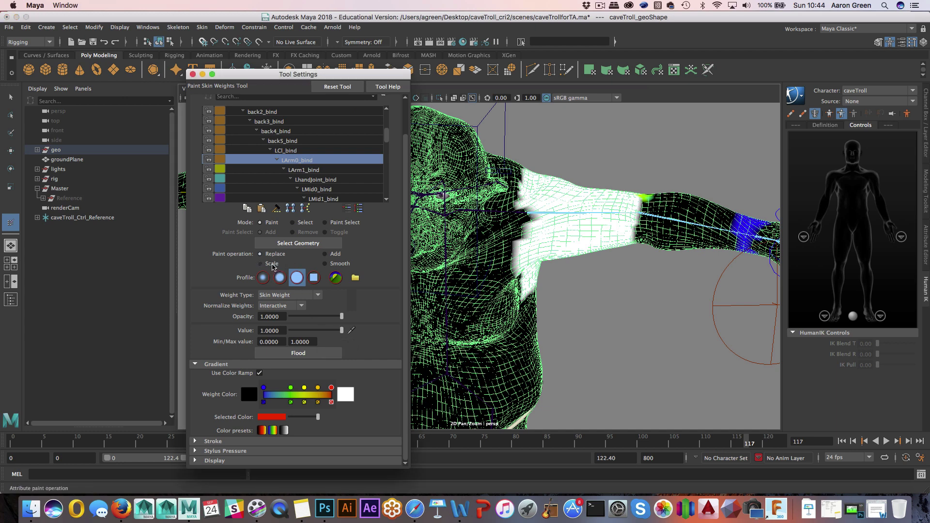
click(272, 265)
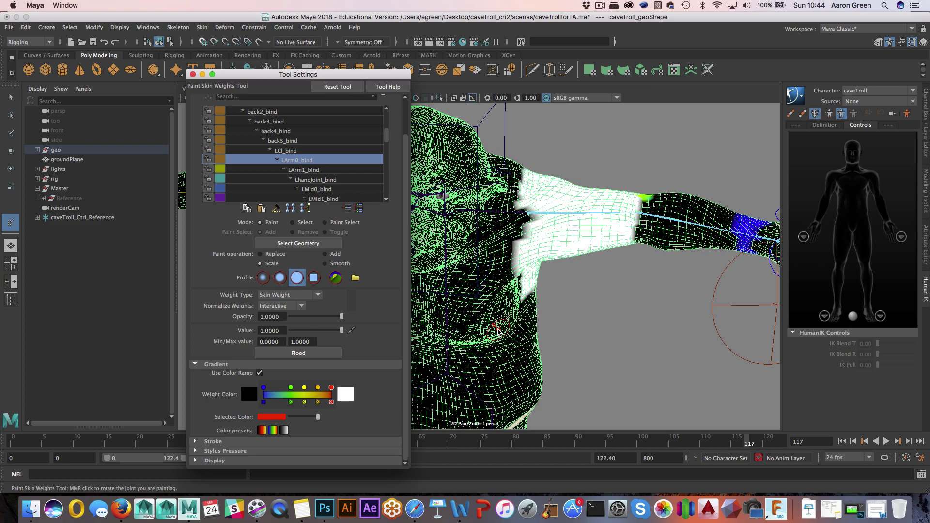
Set the paint operation to Add and paint LArm0_bind weight onto the chest area on the side opposite the left arm
drag(294, 75, 132, 111)
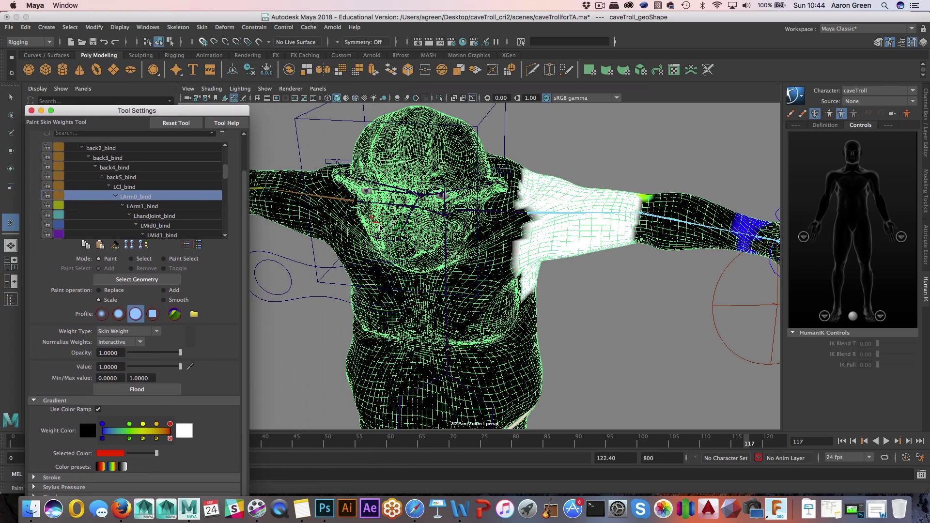
mouse_move(373, 220)
alt+mouse_down()
mouse_move(374, 208)
mouse_move(365, 218)
alt+mouse_up()
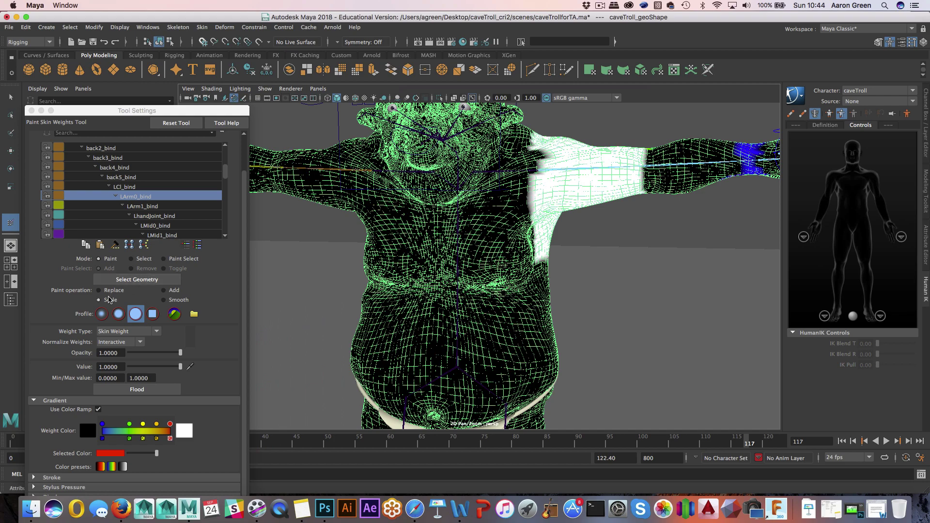
click(163, 290)
mouse_move(419, 252)
alt+mouse_down()
mouse_move(414, 232)
mouse_move(424, 235)
alt+mouse_up()
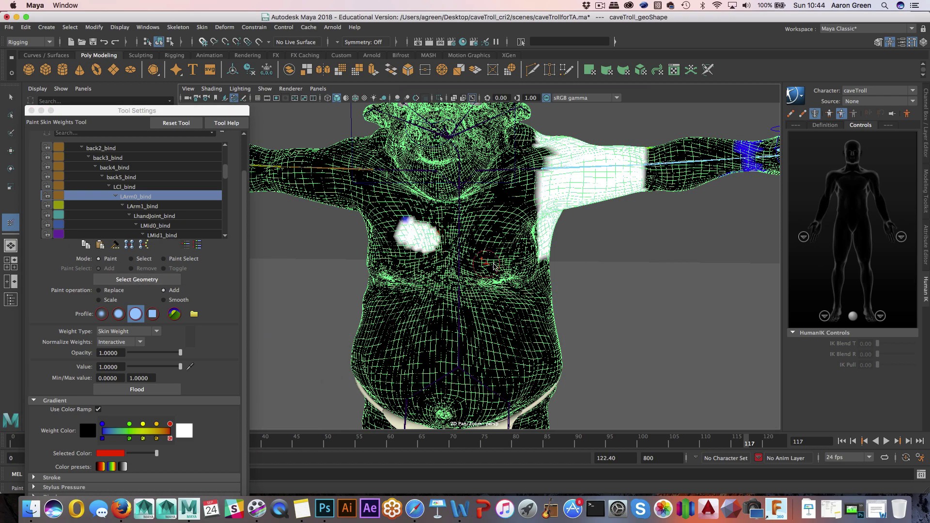
alt+drag(504, 266, 507, 264)
Rotate the LArm0_bind joint to test how the painted chest area deforms, and reselect the troll mesh
key(e)
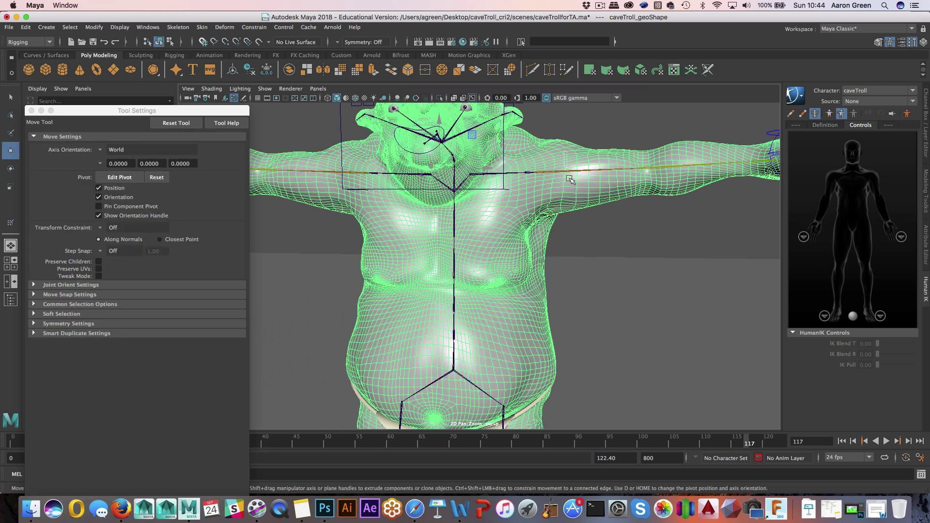
click(573, 174)
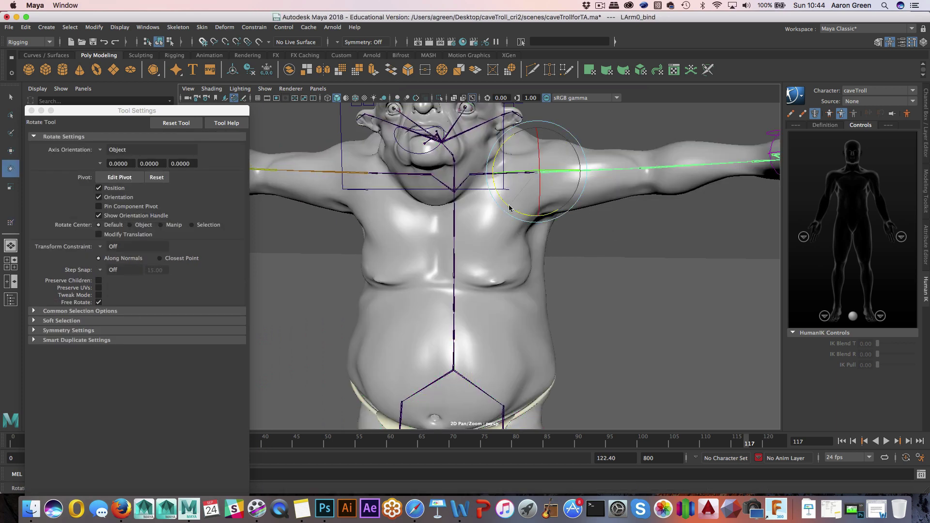
drag(562, 207, 529, 212)
click(505, 251)
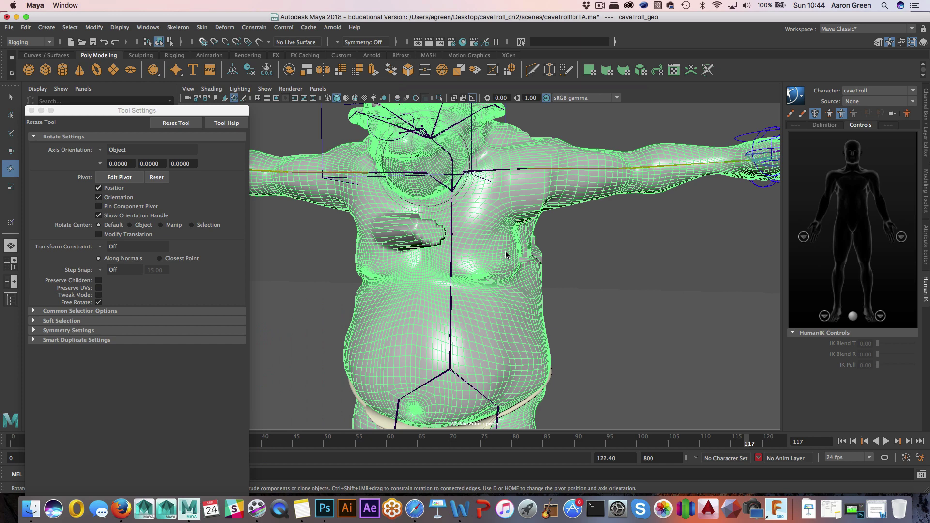
Reopen Paint Skin Weights, set the operation to Replace with a value of 0, and brush over the stray chest patch
click(203, 28)
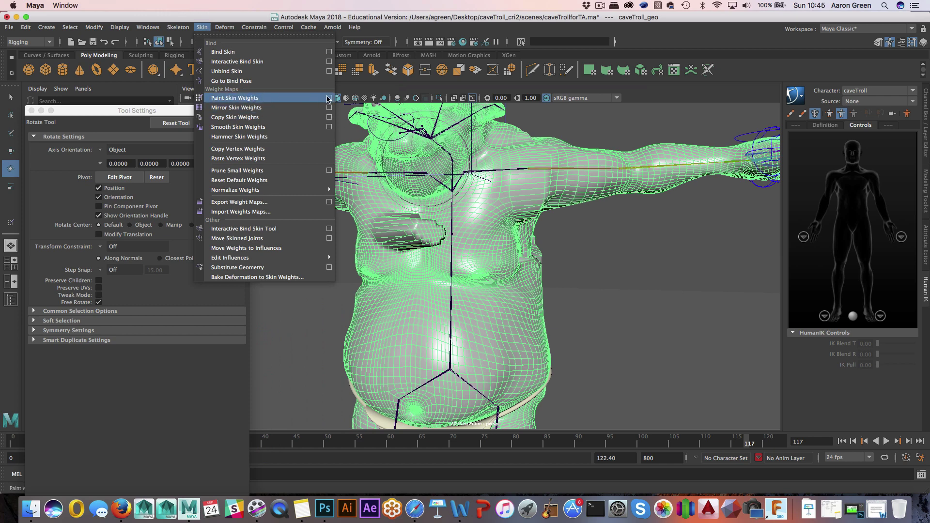
click(238, 98)
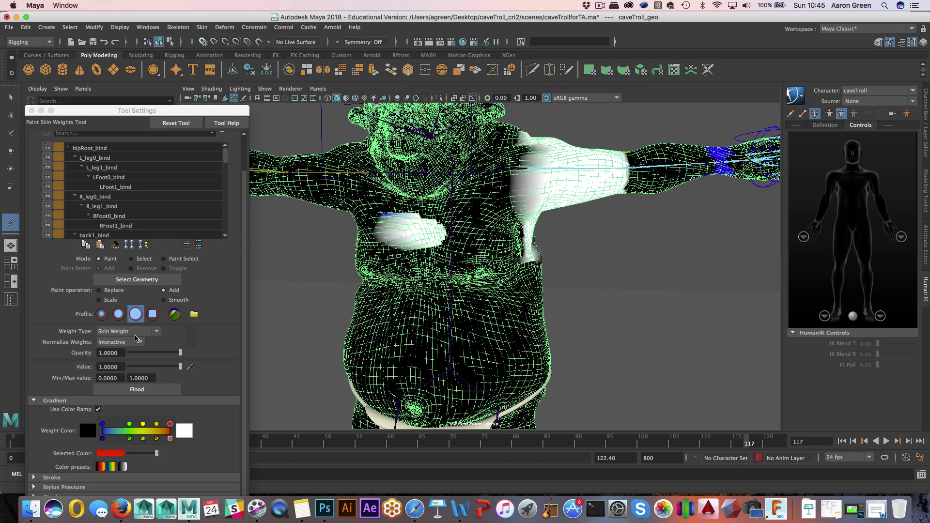
click(114, 291)
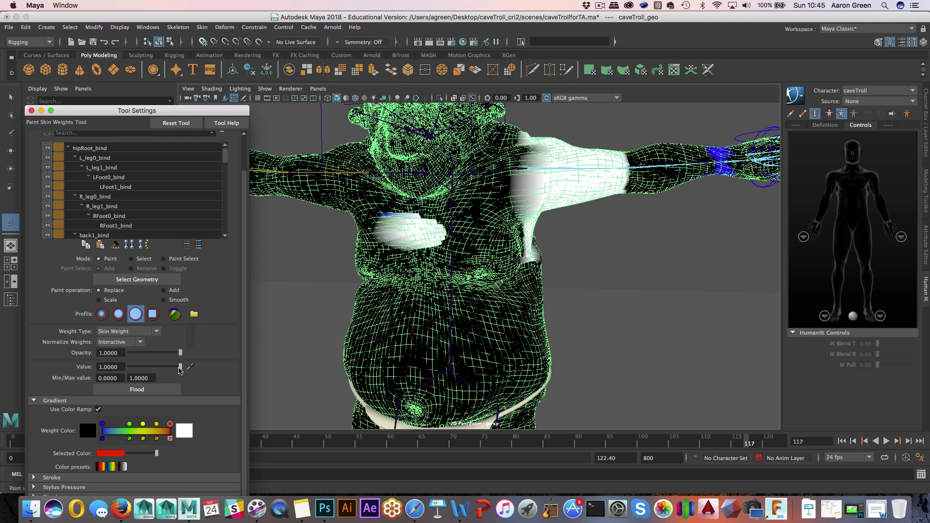
drag(176, 367, 65, 369)
mouse_move(423, 232)
mouse_down()
mouse_move(433, 226)
mouse_move(416, 233)
mouse_up()
alt+drag(416, 233, 642, 221)
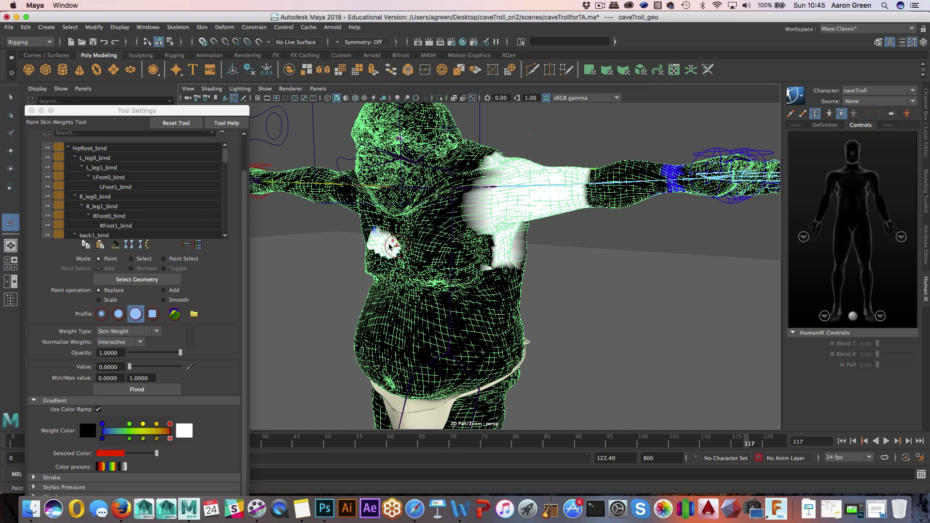
Inspect the stray LArm0_bind patch and brush its inner edge near the middle of the chest with the zero-value Replace brush
alt+drag(415, 285, 433, 272)
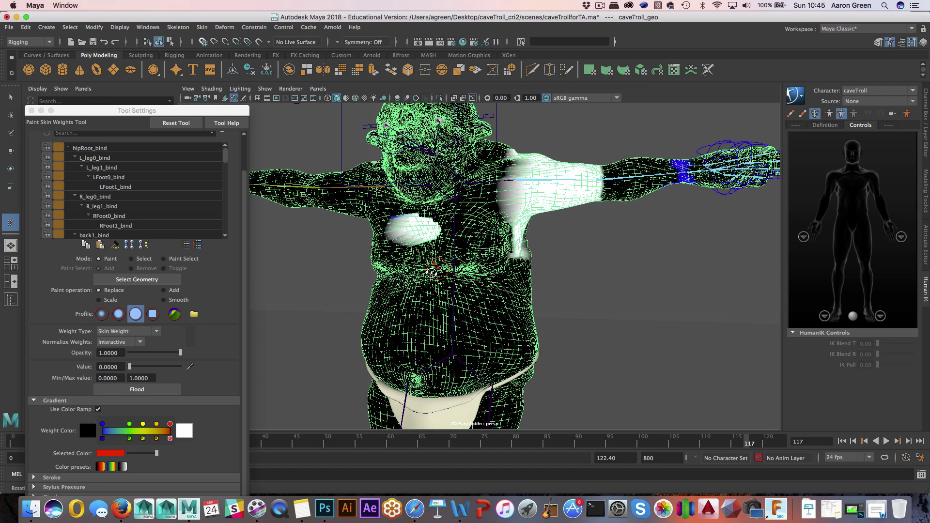
alt+right_drag(450, 298, 507, 252)
scroll(508, 252, down, 3)
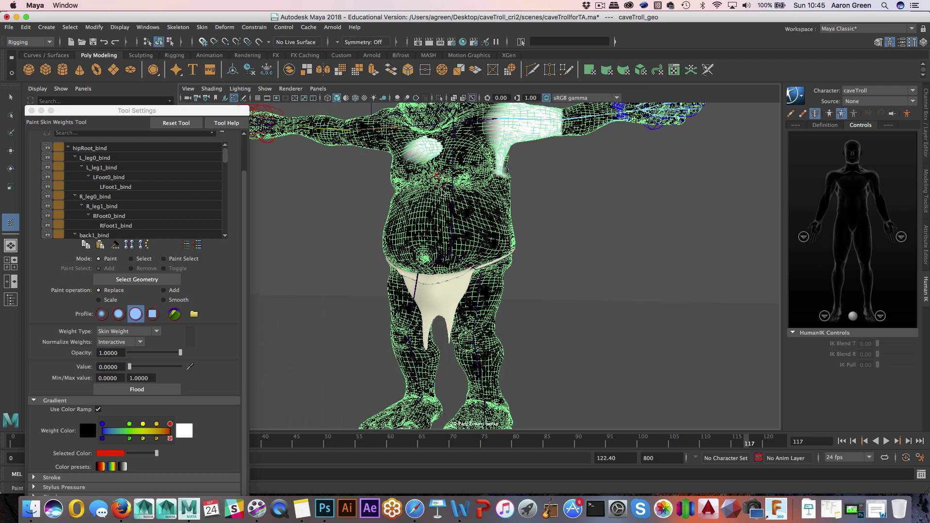
alt+middle_drag(443, 194, 444, 244)
alt+right_drag(445, 244, 484, 251)
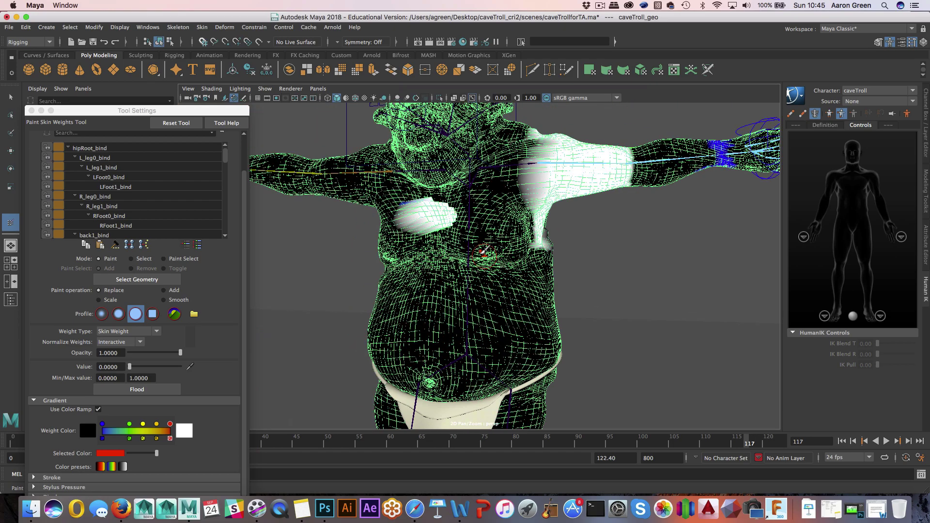
alt+drag(485, 249, 477, 249)
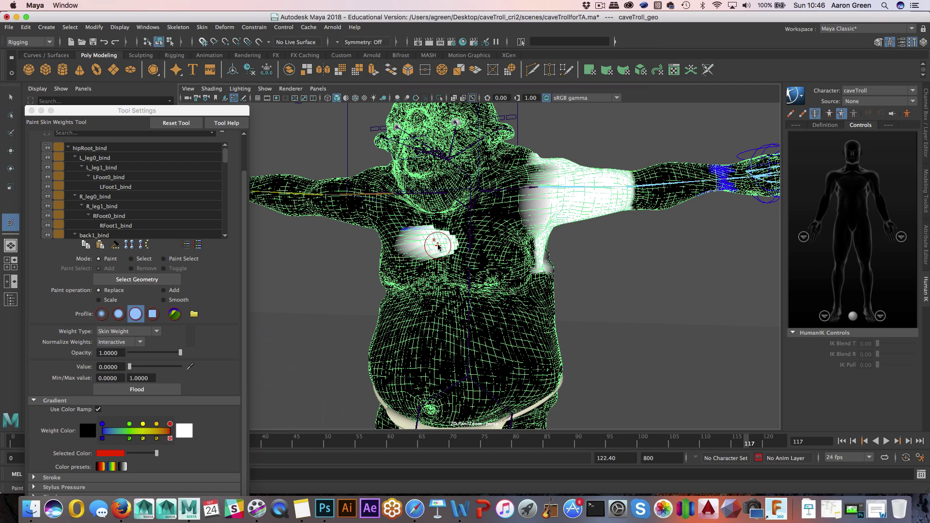
mouse_move(438, 246)
mouse_down()
mouse_move(418, 228)
mouse_move(428, 248)
mouse_move(460, 257)
mouse_move(441, 247)
mouse_up()
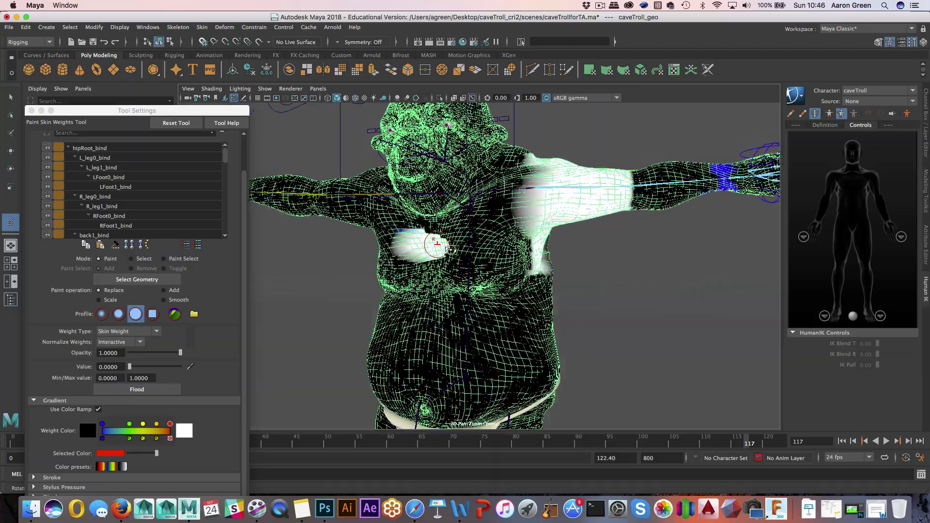
Select the back4_bind influence from the spine joints in the view, and switch to back3_bind
scroll(465, 261, up, 3)
right_drag(467, 240, 446, 291)
mouse_move(446, 291)
alt+mouse_down()
mouse_move(348, 292)
mouse_move(480, 269)
alt+mouse_up()
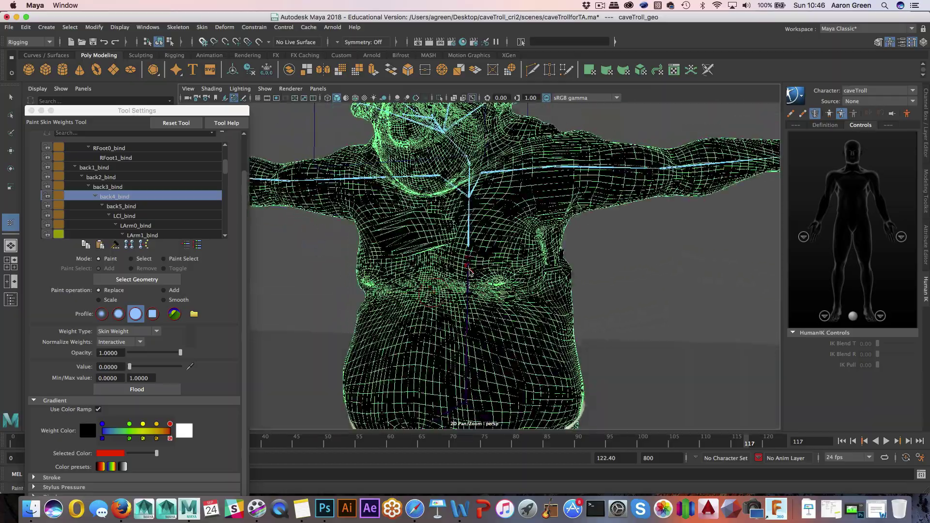
right_drag(470, 266, 471, 271)
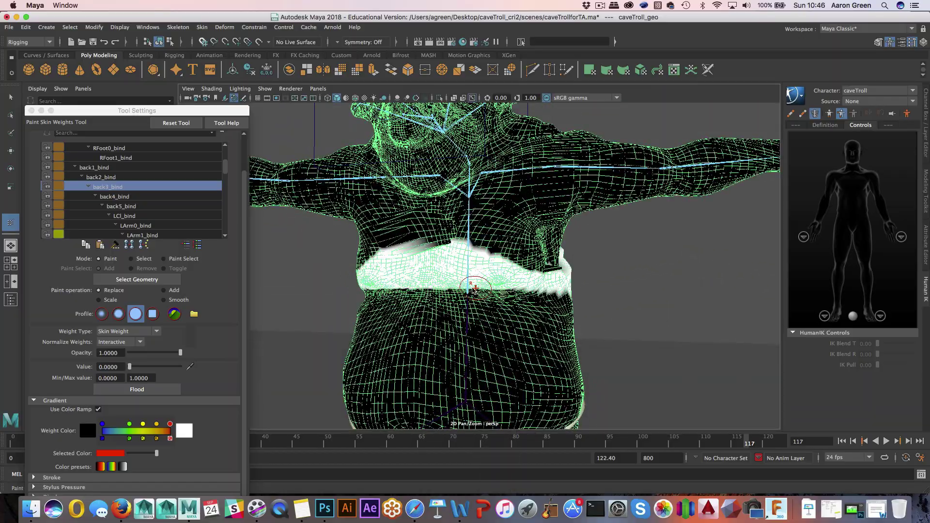
Set the paint operation to Add with a value of 1 and paint back3_bind weight over the stretched chest area
alt+drag(476, 291, 371, 279)
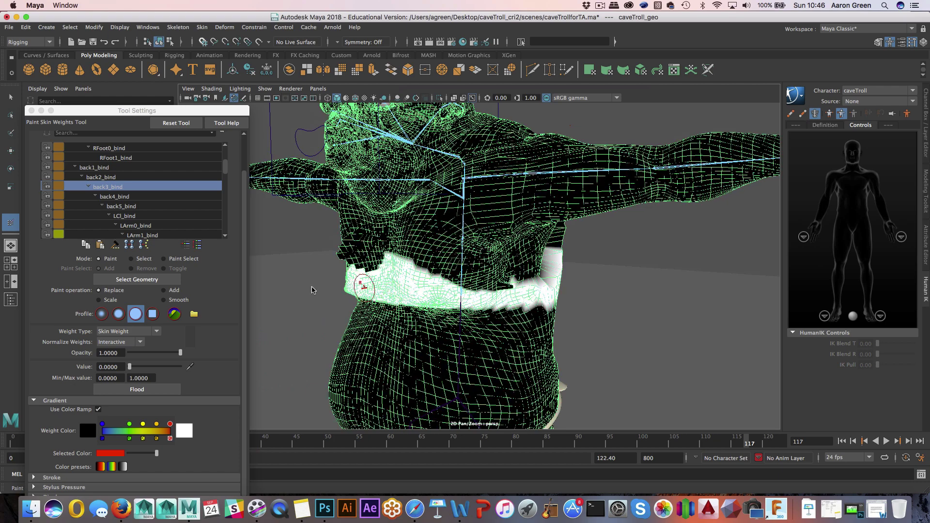
click(175, 290)
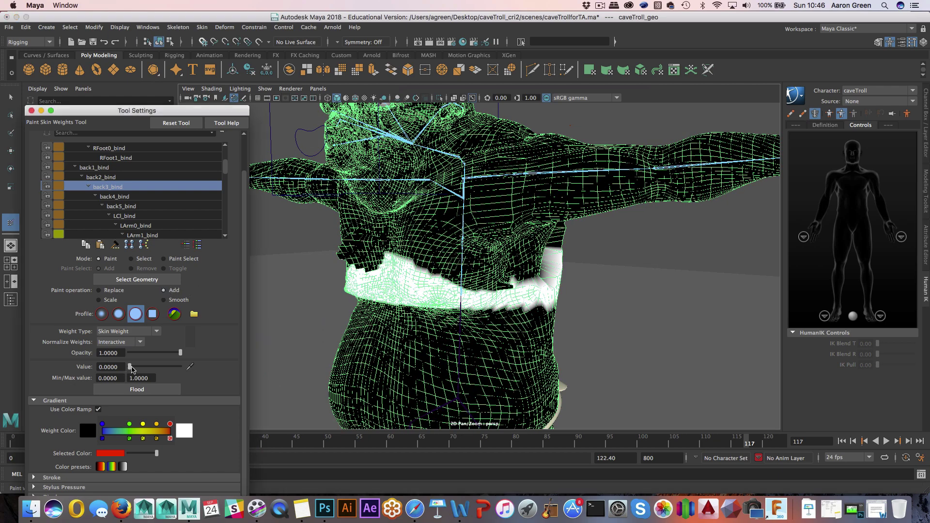
drag(132, 369, 249, 368)
mouse_move(478, 273)
alt+mouse_down()
mouse_move(407, 273)
mouse_move(436, 271)
mouse_move(427, 300)
mouse_move(475, 233)
mouse_move(493, 278)
mouse_move(538, 281)
alt+mouse_up()
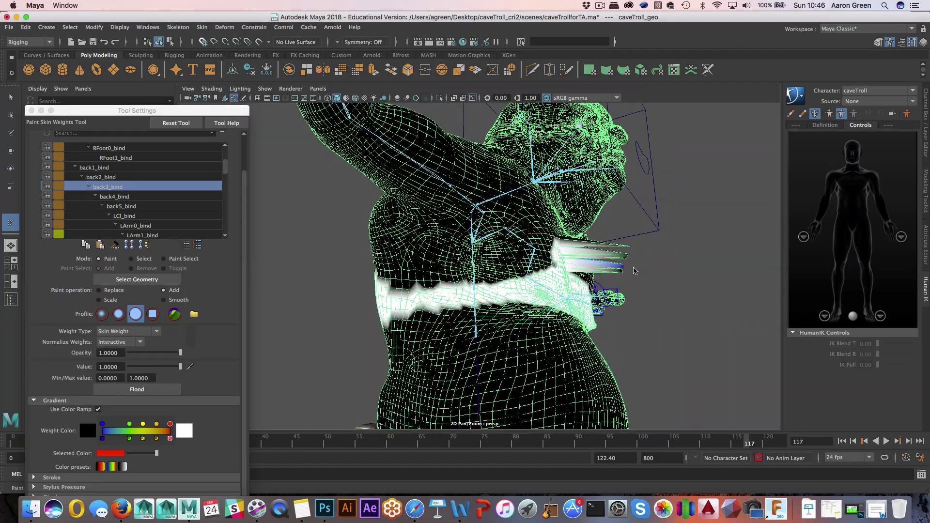
mouse_move(632, 275)
mouse_down()
mouse_move(628, 260)
mouse_move(554, 287)
mouse_move(404, 295)
mouse_move(428, 290)
mouse_move(423, 315)
mouse_move(438, 291)
mouse_move(462, 292)
mouse_up()
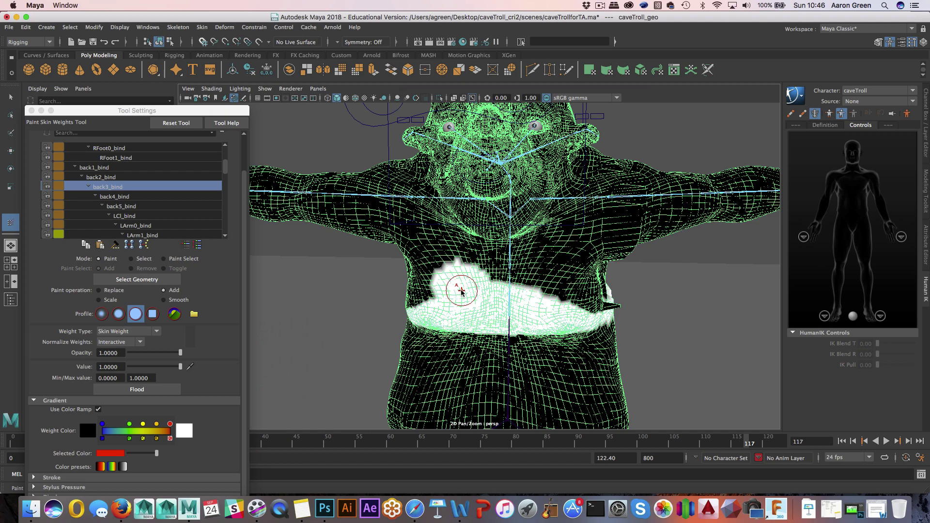
scroll(502, 301, down, 2)
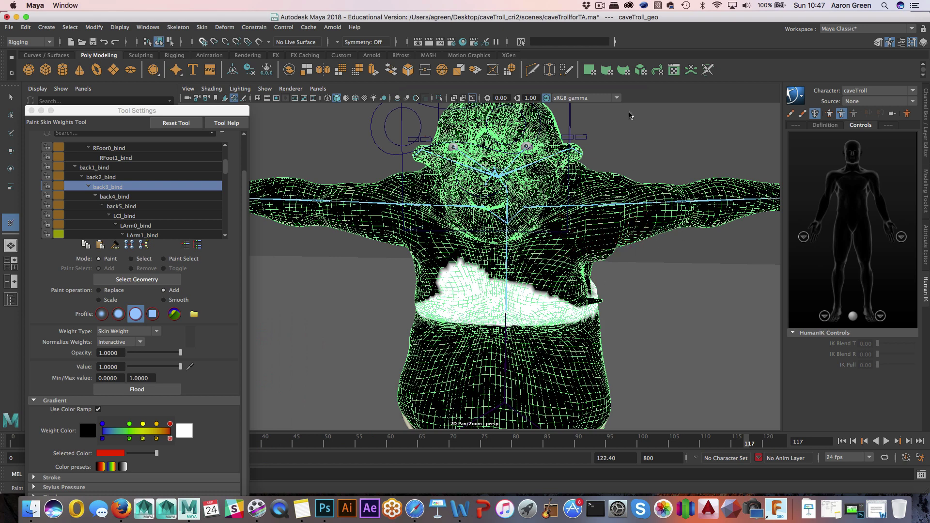
click(601, 6)
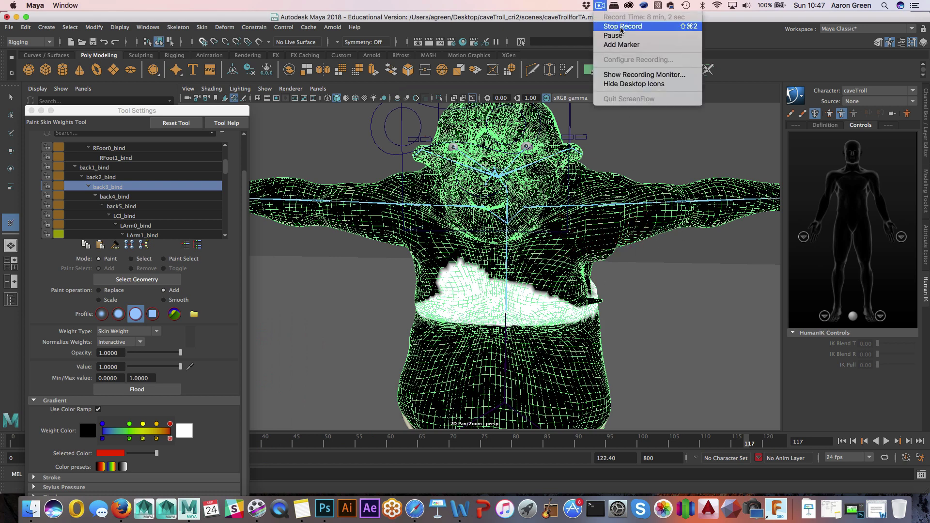